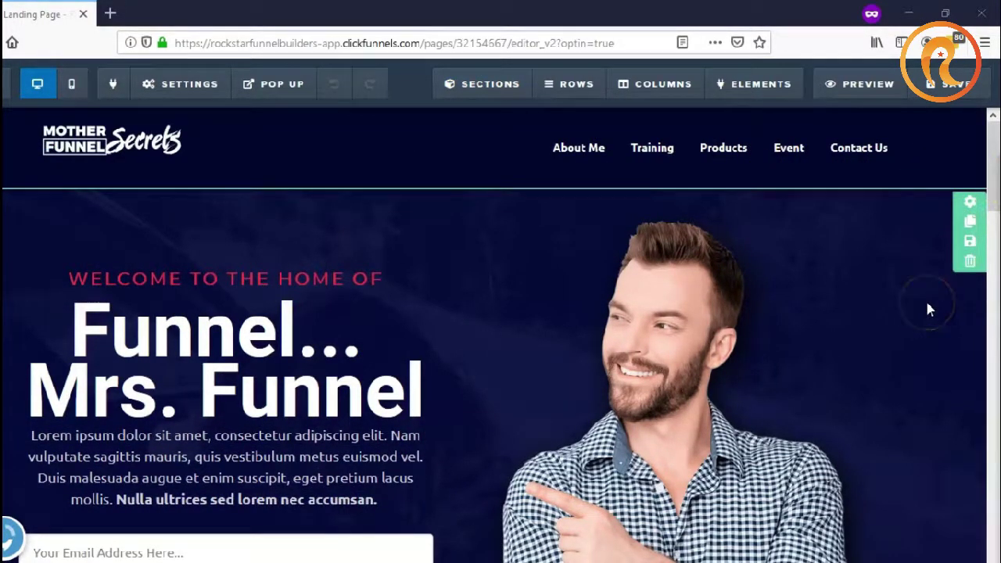
# Toggle the landing page editor between desktop and mobile views to compare the layouts, finishing in desktop view
pyautogui.moveTo(927, 307); pyautogui.dragTo(44, 85)
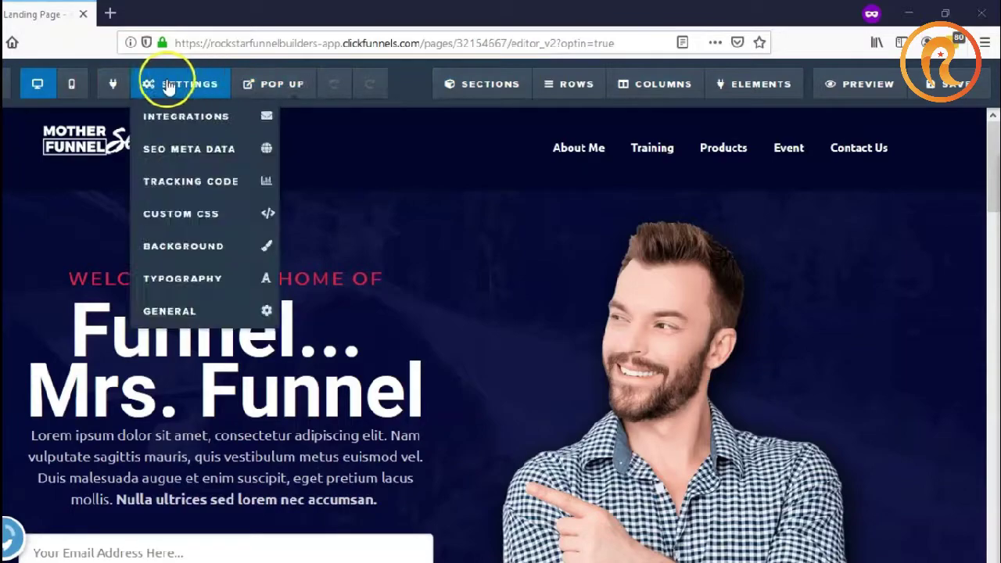
pyautogui.click(33, 87)
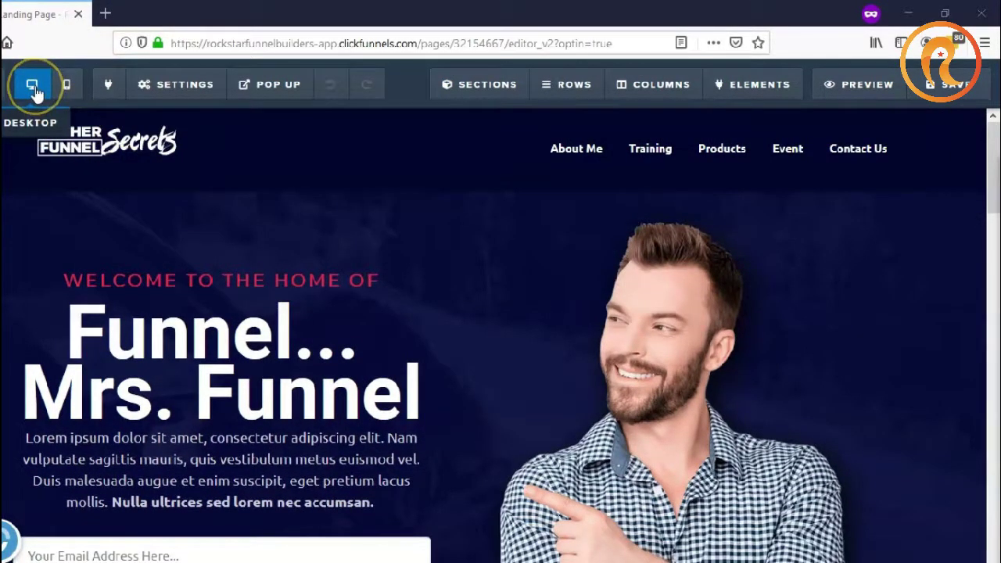
pyautogui.click(33, 87)
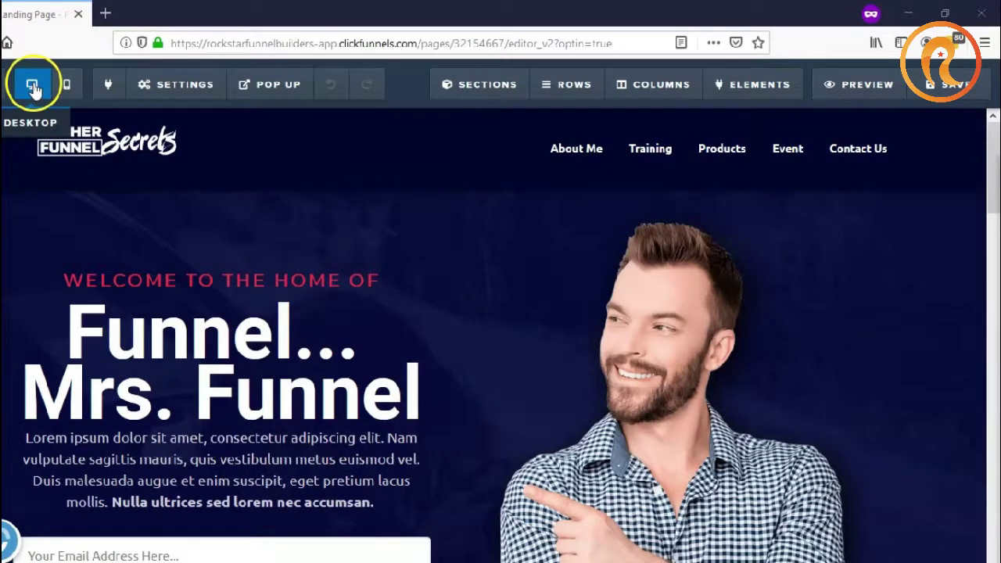
pyautogui.click(68, 88)
pyautogui.click(33, 88)
pyautogui.click(60, 87)
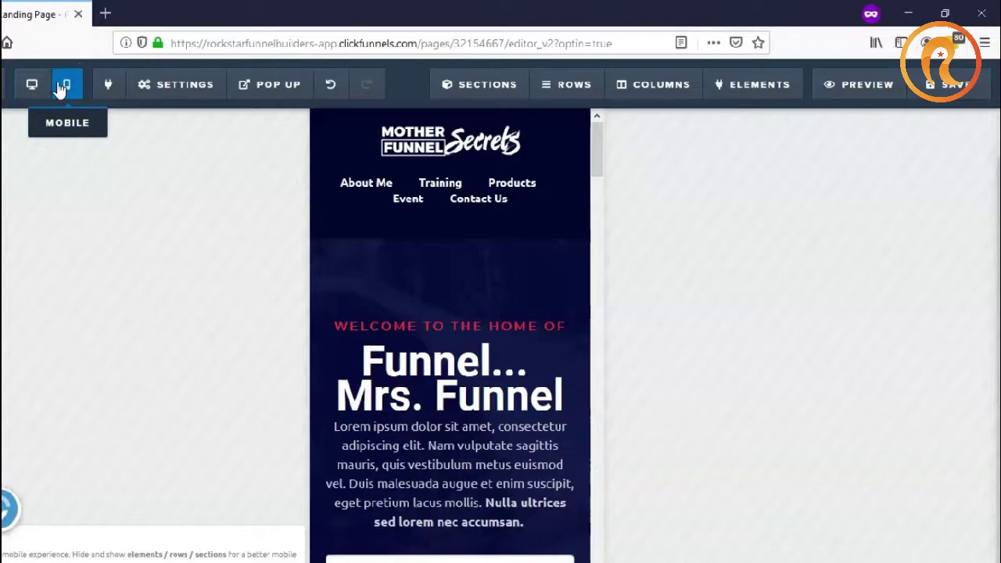
pyautogui.click(33, 88)
pyautogui.click(68, 87)
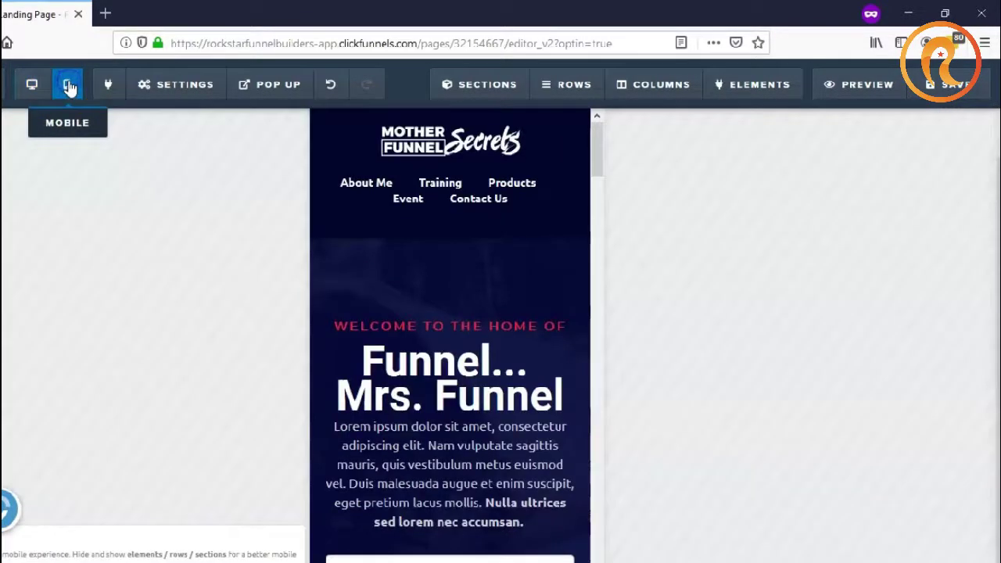
pyautogui.click(33, 90)
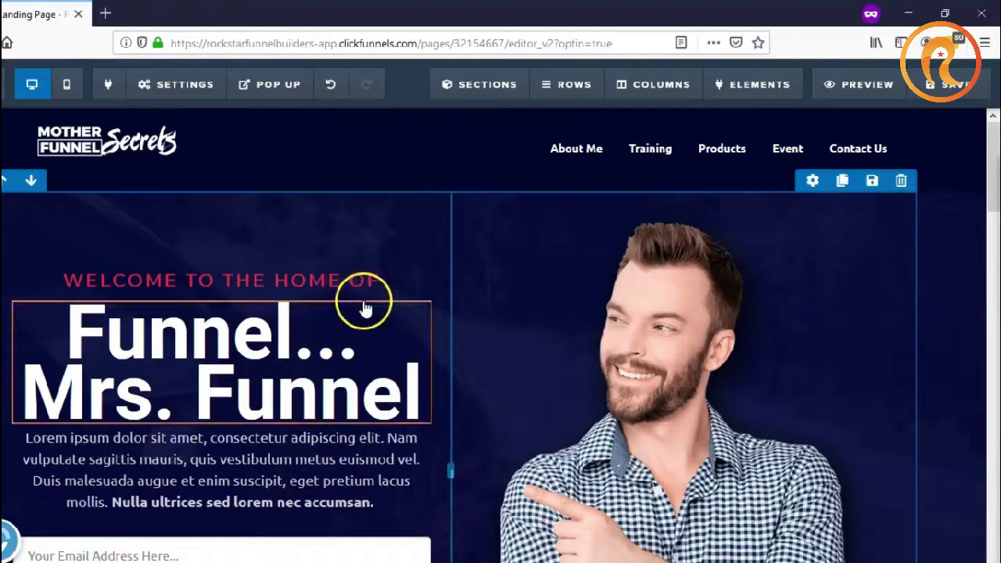
# Look over the hero section in desktop view, then switch to mobile view and examine the page down to the About Us block
pyautogui.scroll(-10, 899, 258)
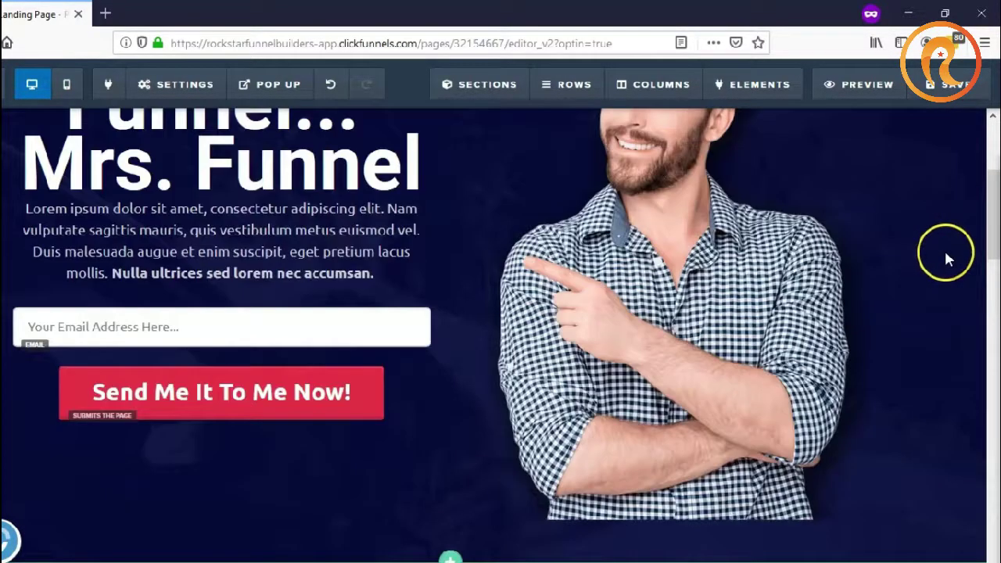
pyautogui.scroll(10, 375, 259)
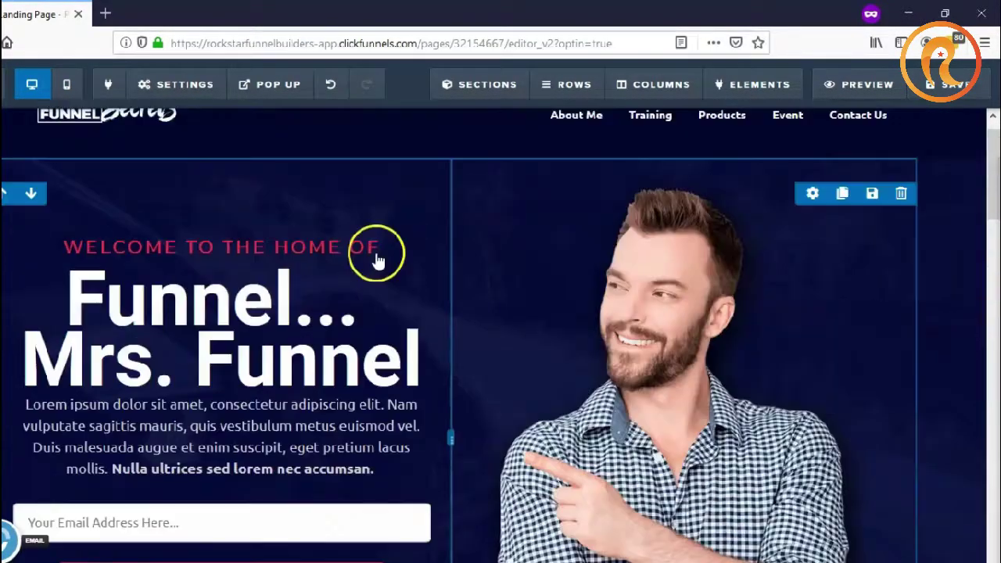
pyautogui.click(73, 83)
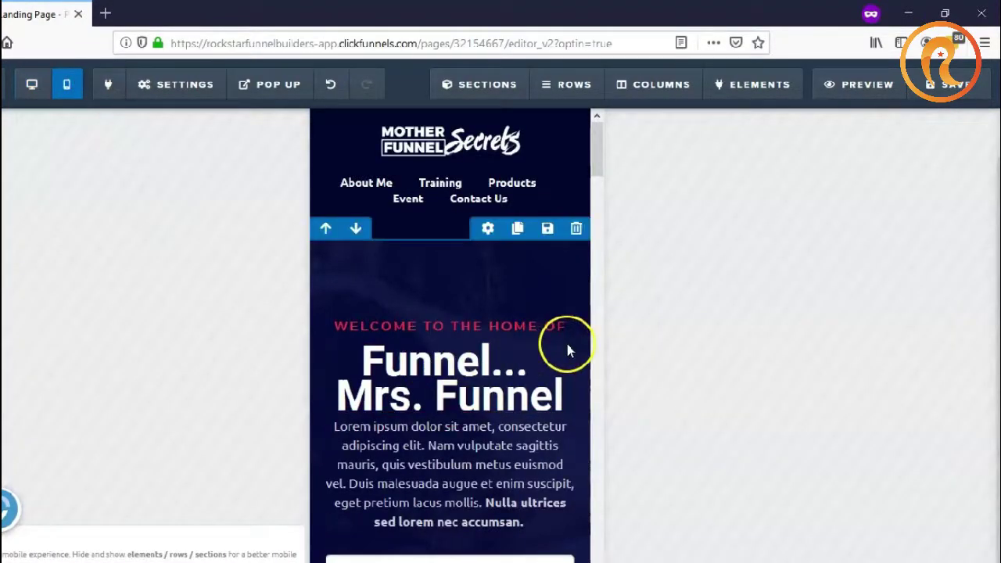
pyautogui.scroll(-8, 569, 351)
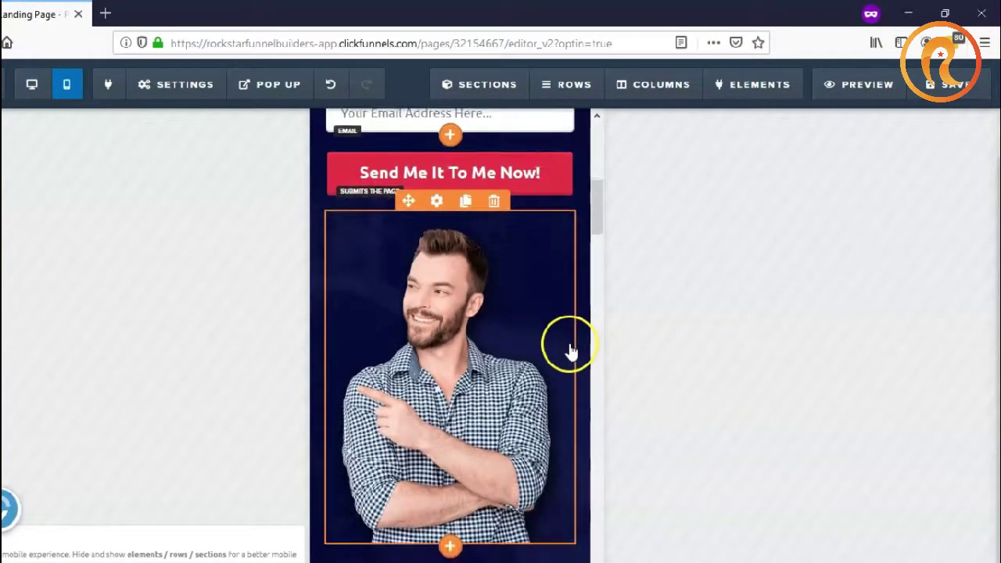
pyautogui.scroll(-4, 570, 351)
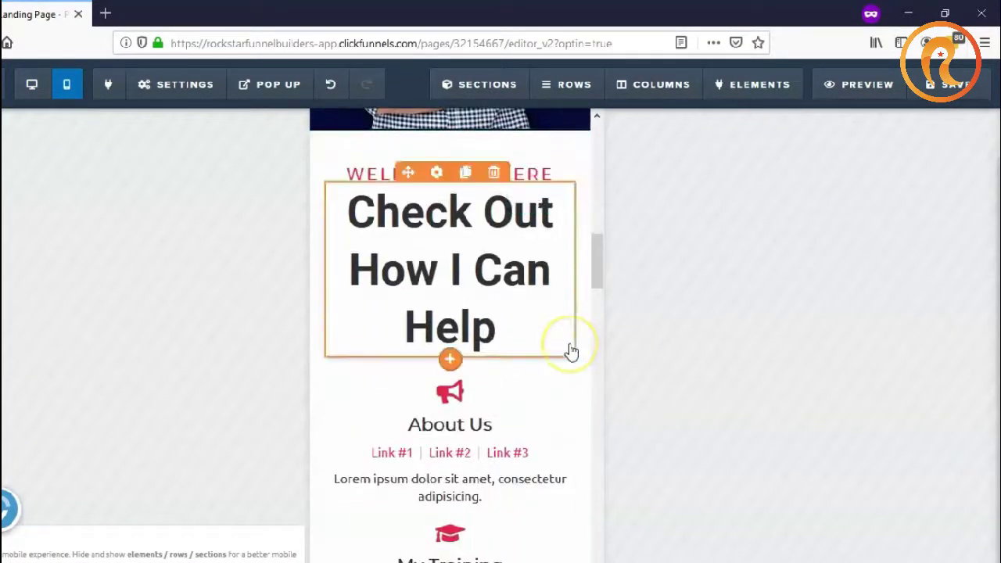
# Return the editor to desktop view and look back over the page up to the header
pyautogui.click(33, 84)
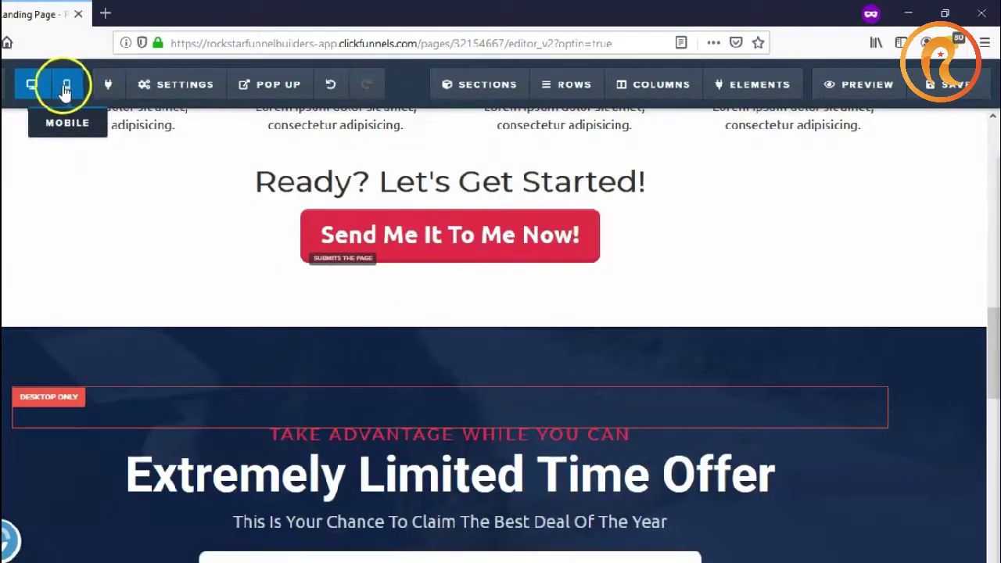
pyautogui.click(66, 90)
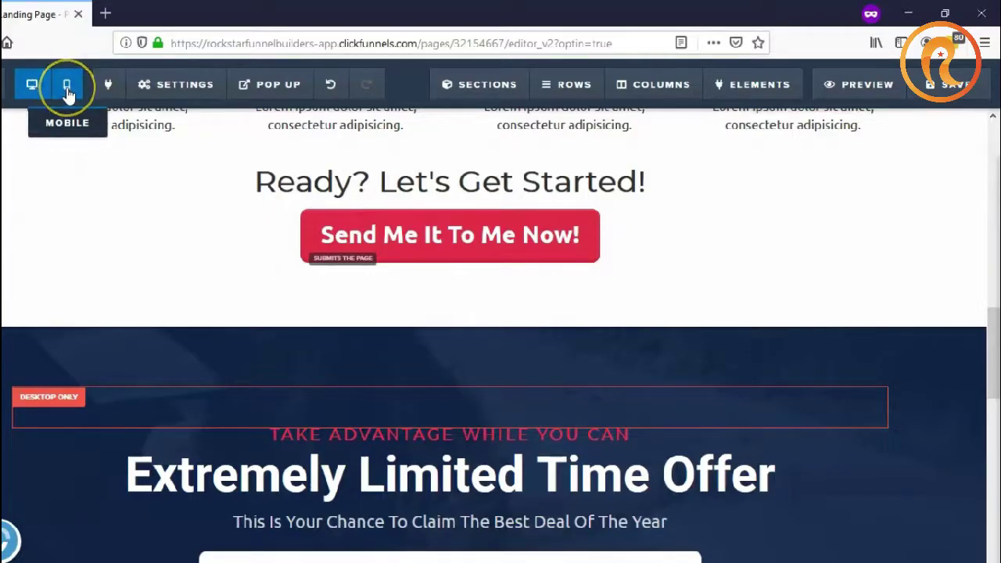
pyautogui.scroll(10, 221, 313)
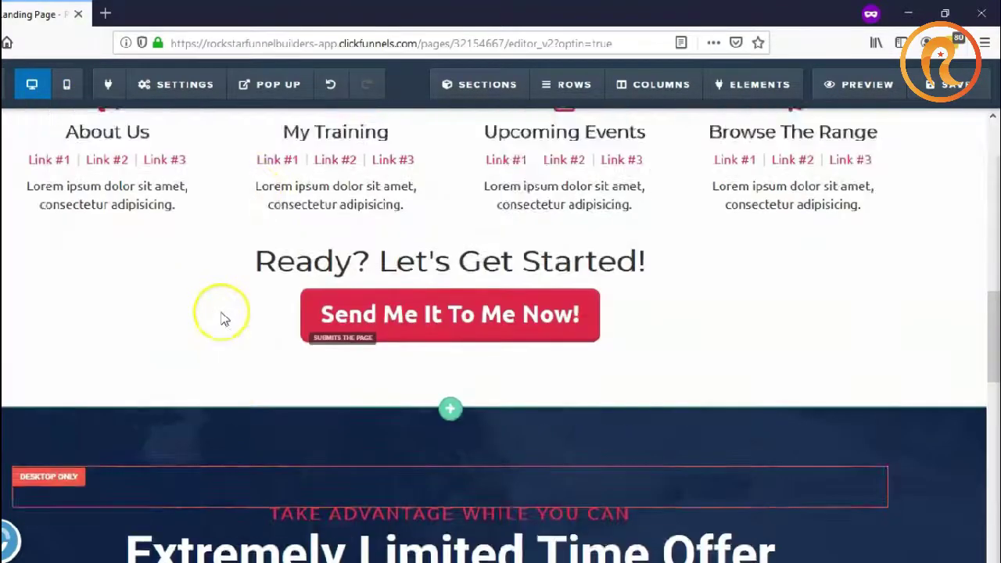
pyautogui.scroll(4, 273, 380)
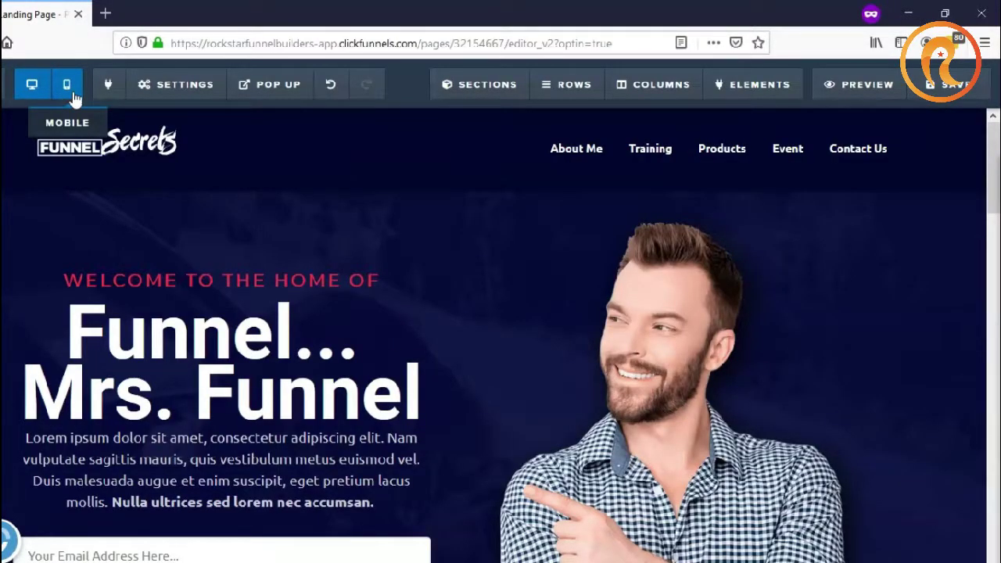
pyautogui.click(103, 226)
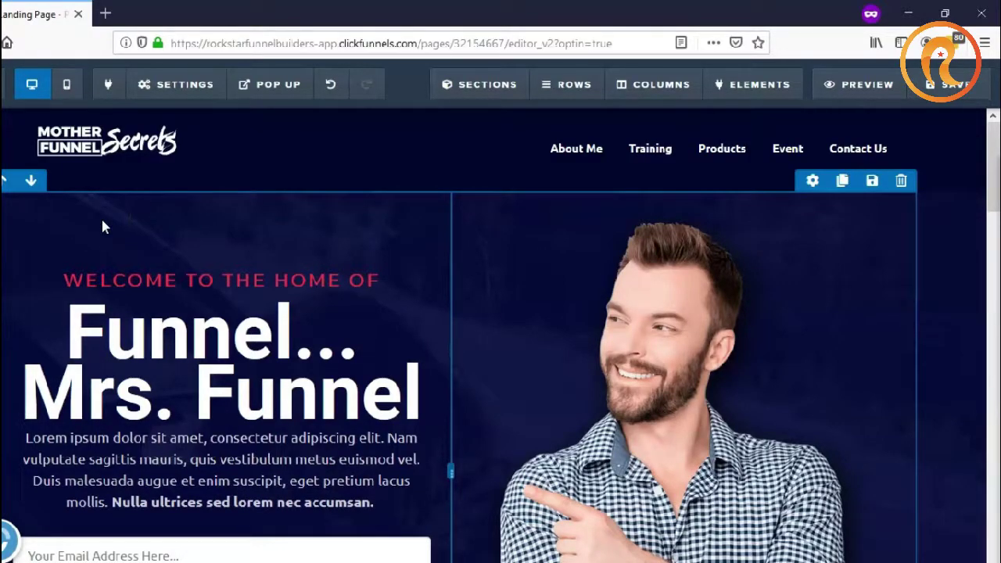
# Review the page's email integration settings and its SEO meta data, leaving both without edits
pyautogui.click(179, 102)
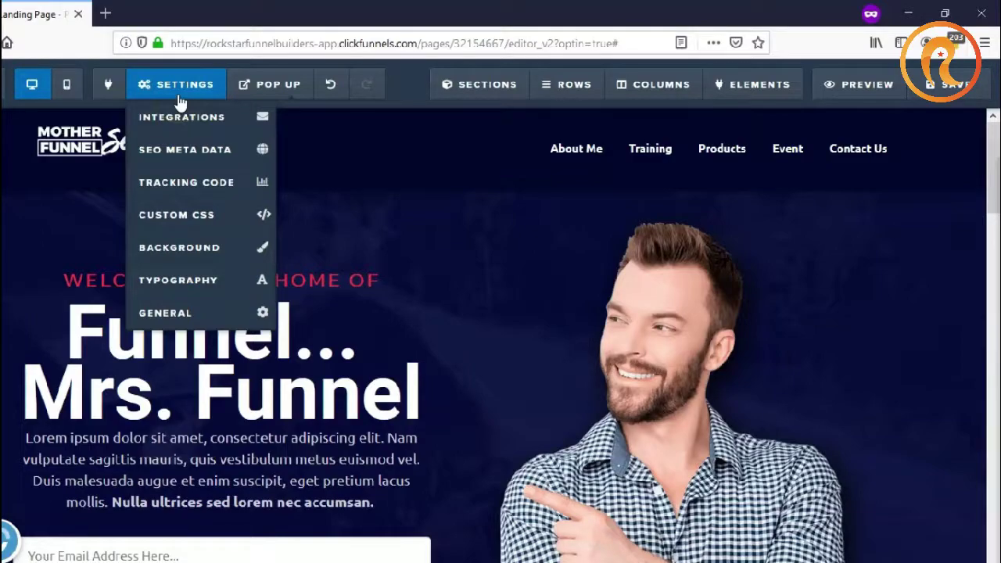
pyautogui.click(181, 117)
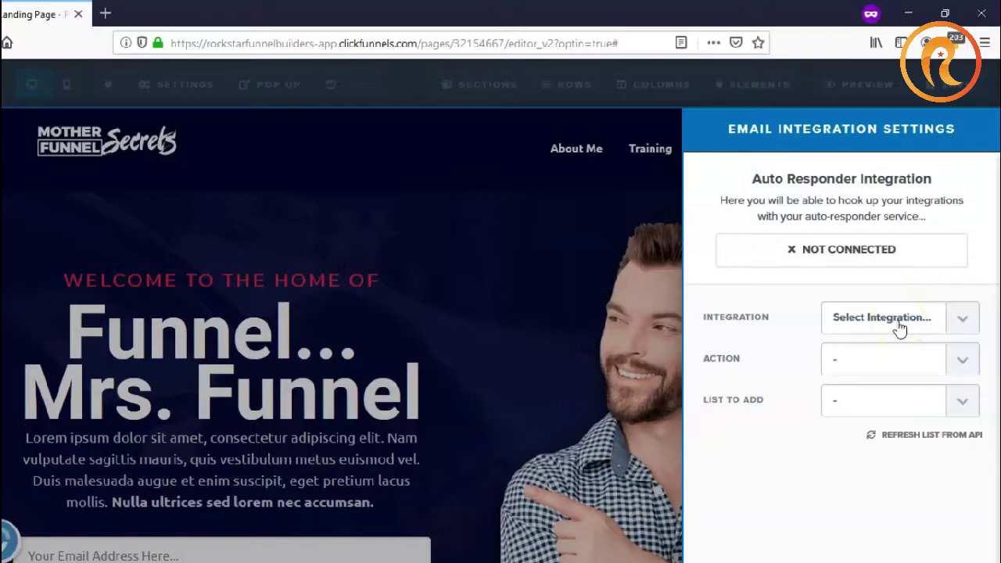
pyautogui.click(211, 133)
pyautogui.click(190, 150)
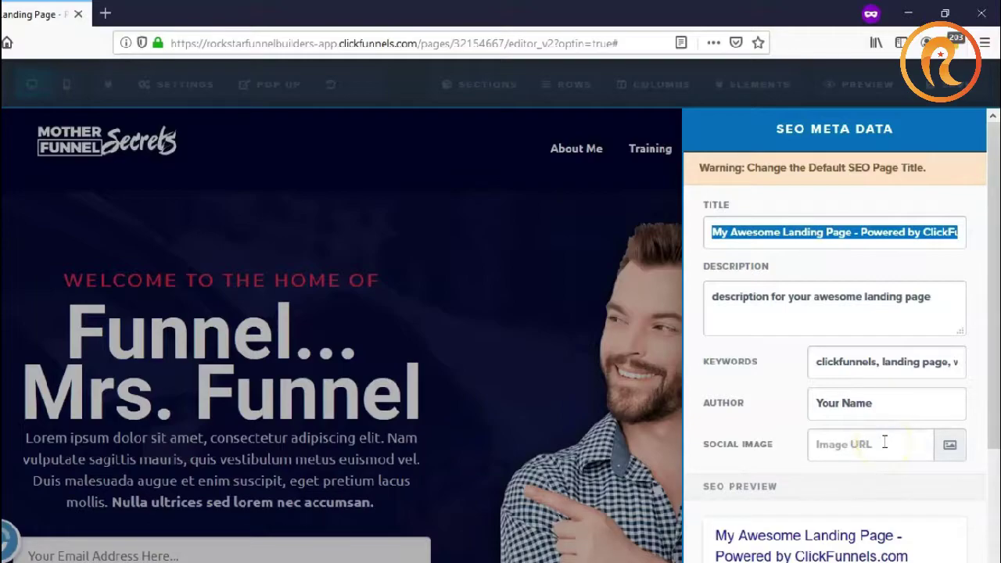
pyautogui.click(493, 349)
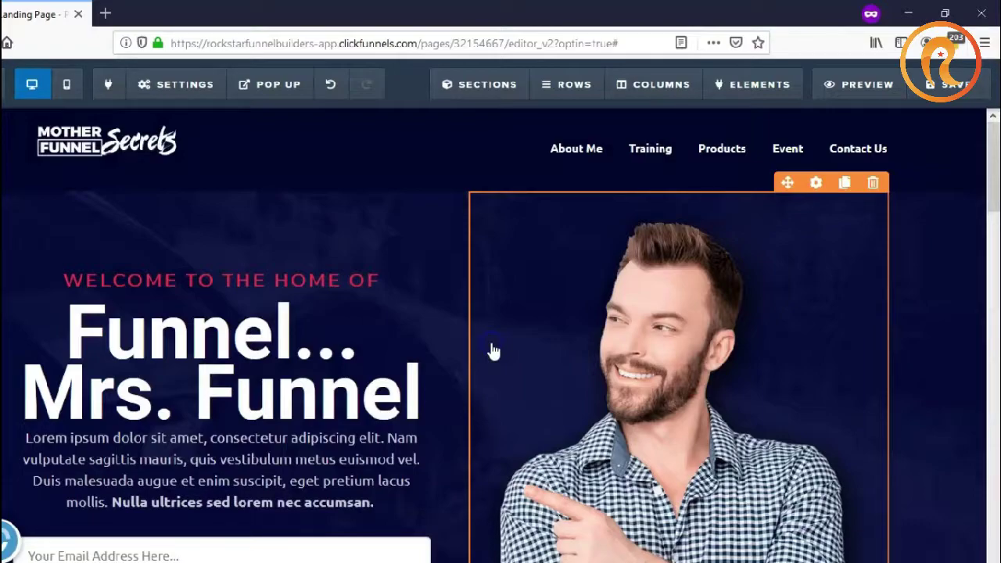
# Examine the header code and footer code areas of the page's tracking code, then close the tracking code window
pyautogui.click(196, 86)
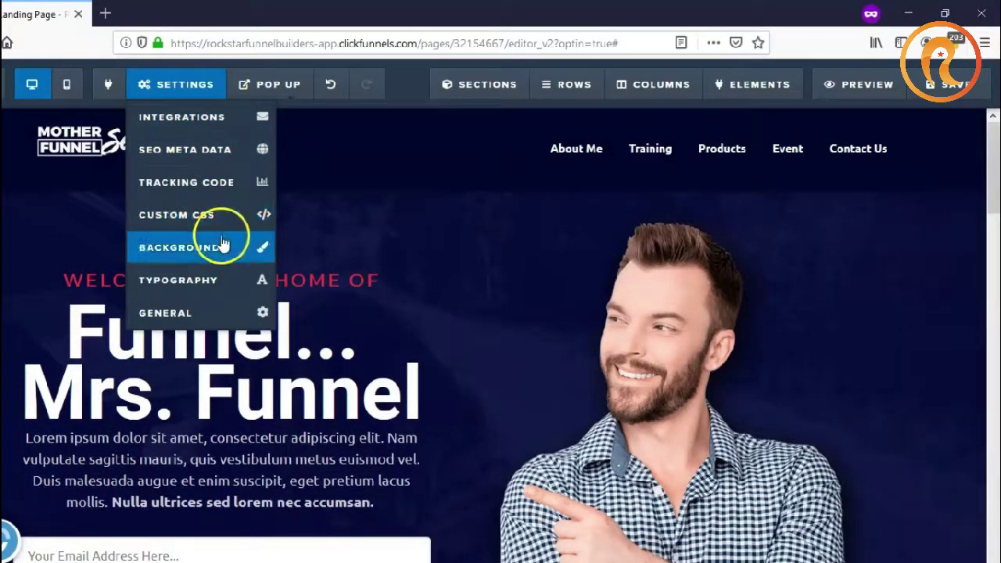
pyautogui.click(225, 194)
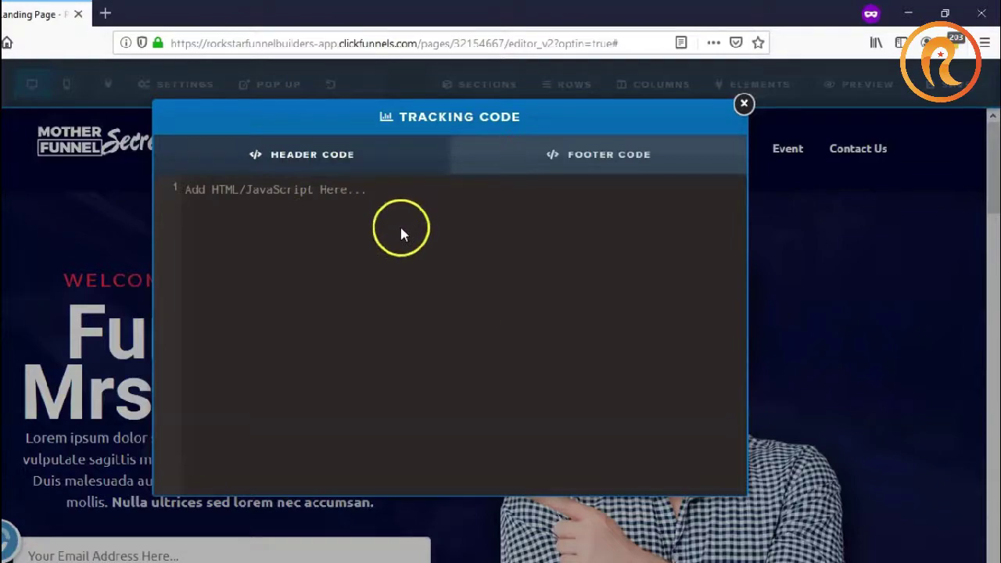
pyautogui.click(299, 160)
pyautogui.click(319, 183)
pyautogui.click(558, 154)
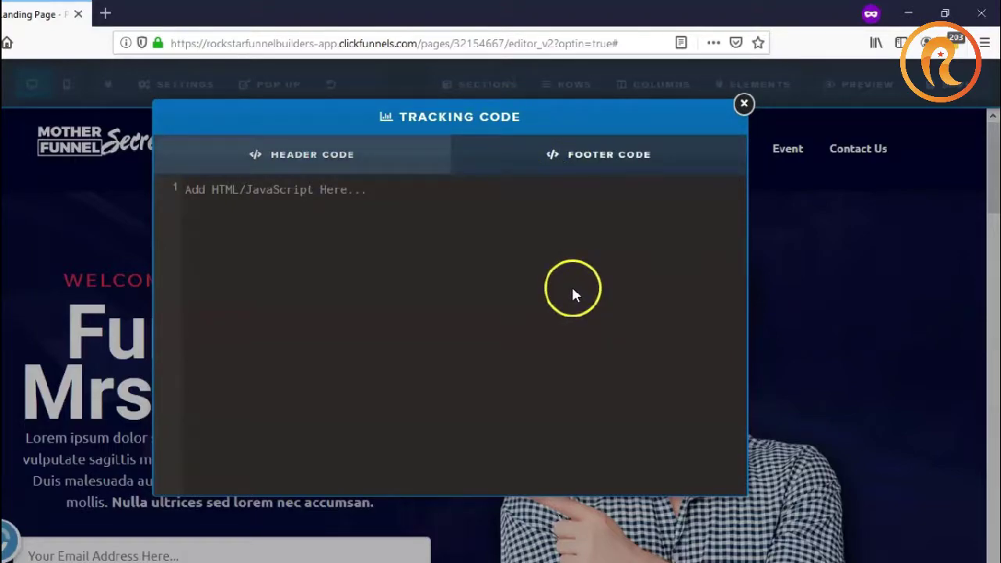
pyautogui.click(744, 104)
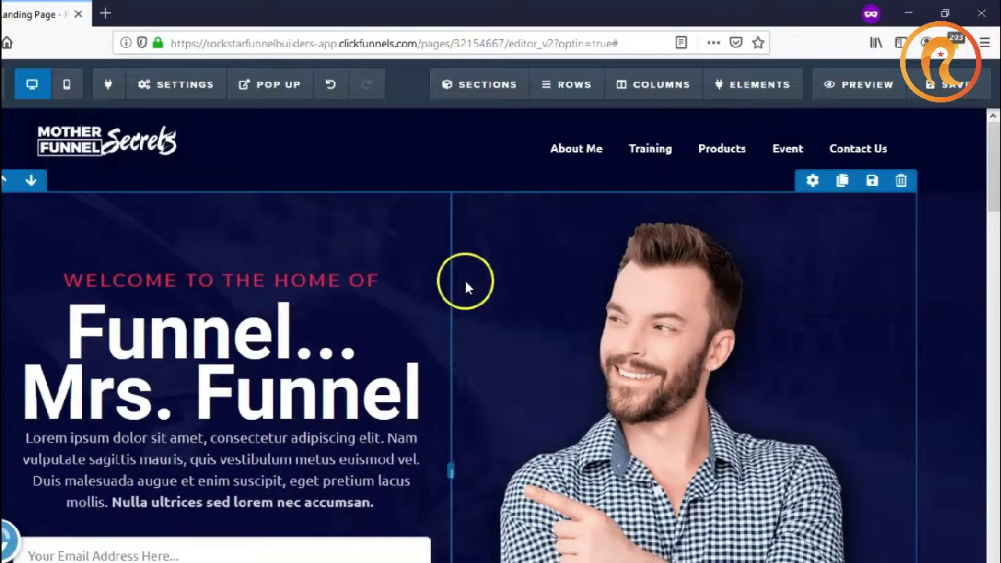
# Inspect the page's custom CSS editor and close it without adding any styles
pyautogui.click(142, 86)
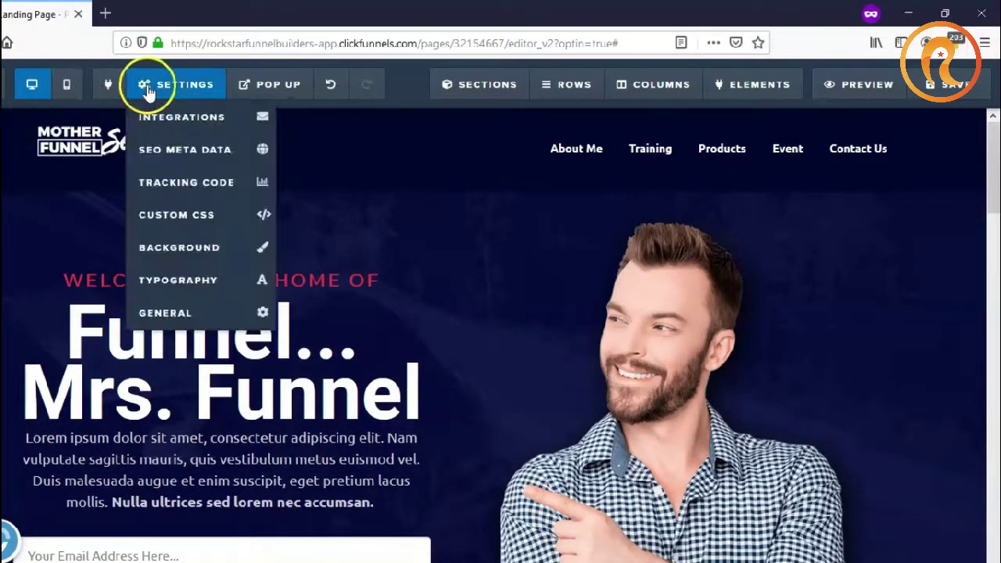
pyautogui.click(211, 225)
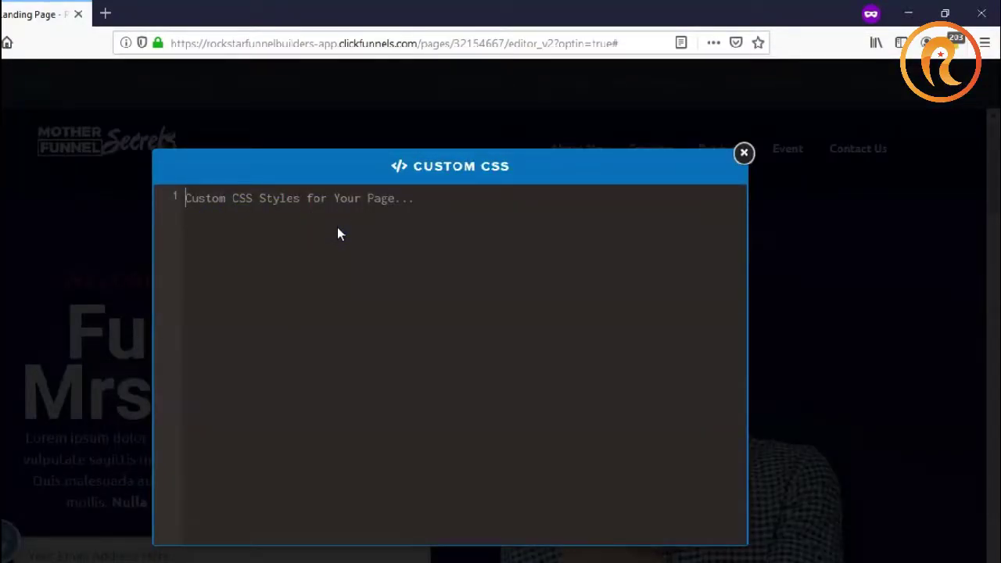
pyautogui.click(743, 154)
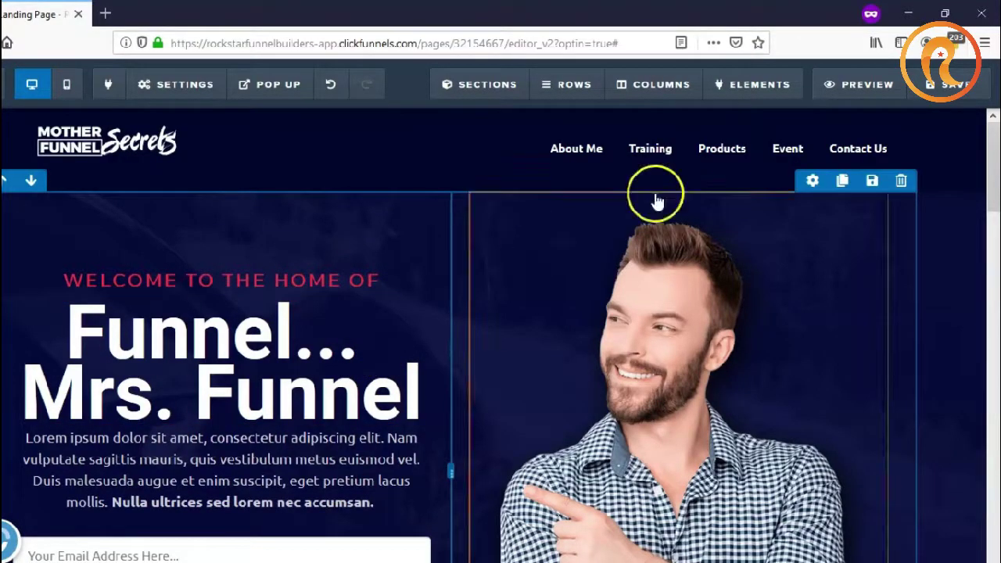
pyautogui.scroll(-3, 352, 407)
pyautogui.click(195, 85)
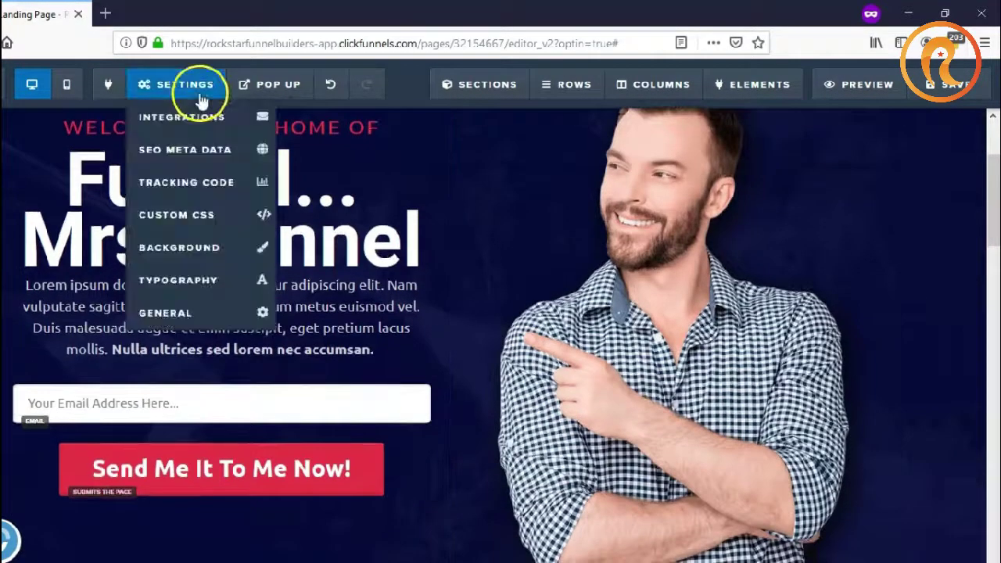
pyautogui.click(197, 214)
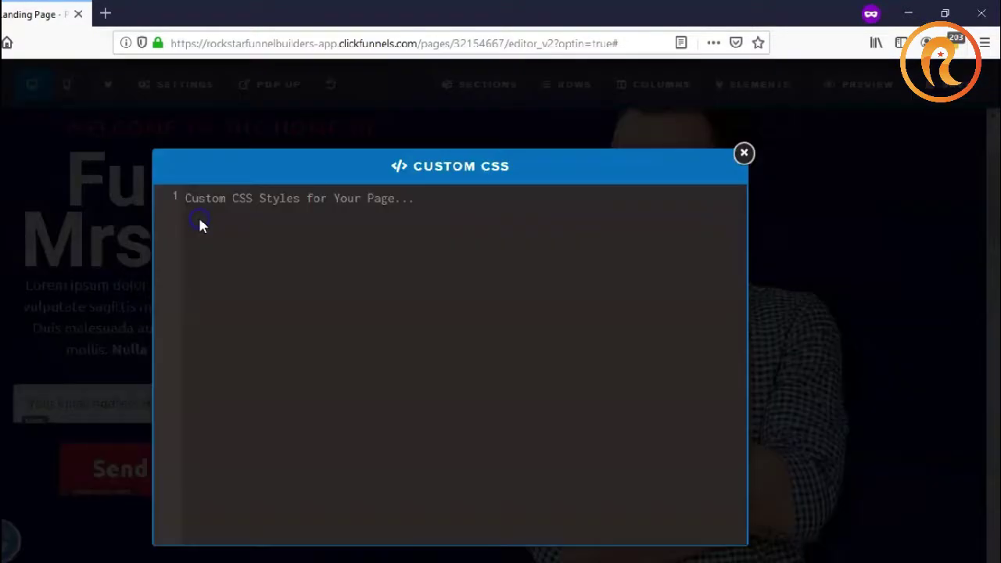
pyautogui.click(395, 224)
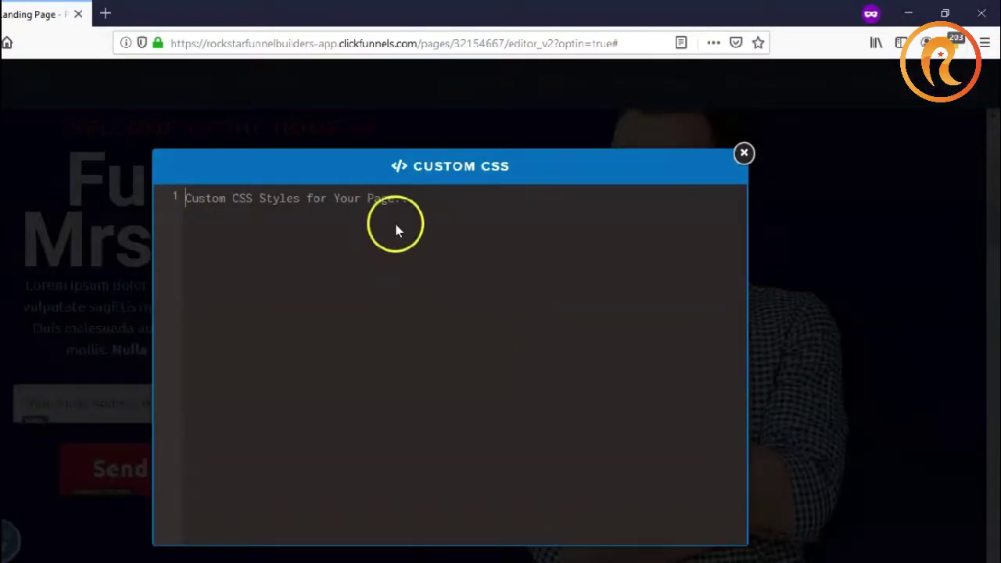
pyautogui.click(307, 205)
pyautogui.click(744, 153)
# Open the page's background settings to review the image, position, color and video options
pyautogui.moveTo(188, 89)
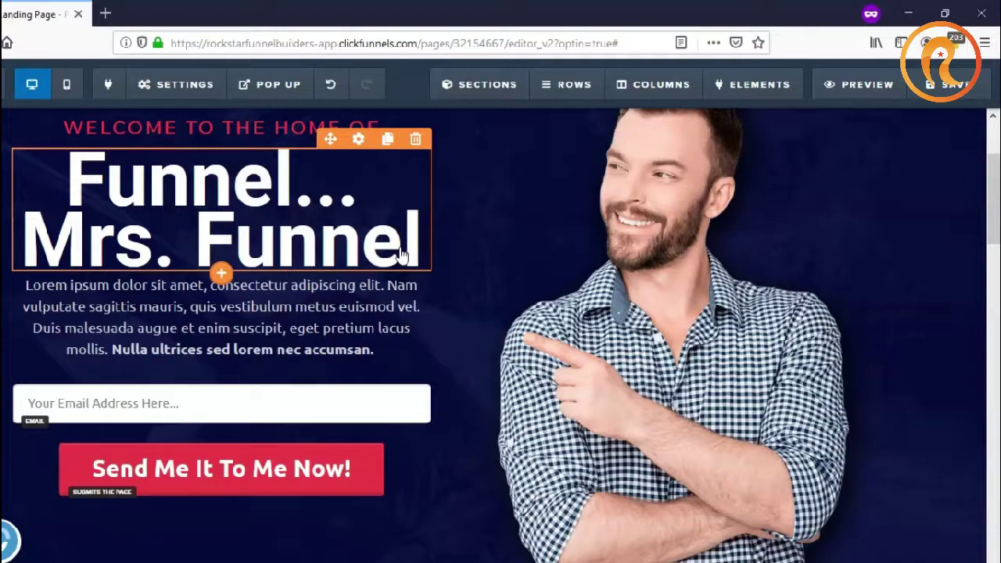
pyautogui.moveTo(154, 88)
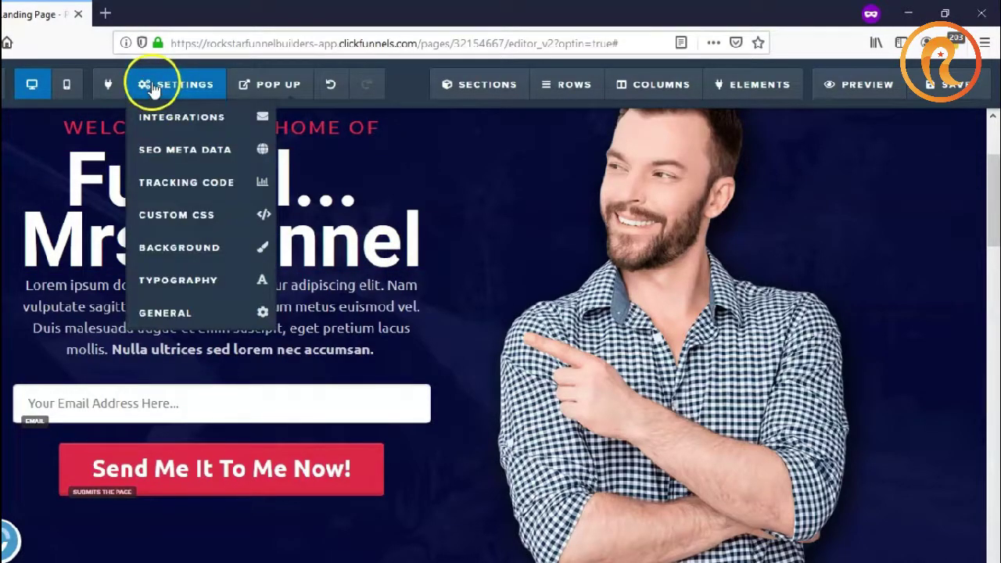
pyautogui.click(191, 246)
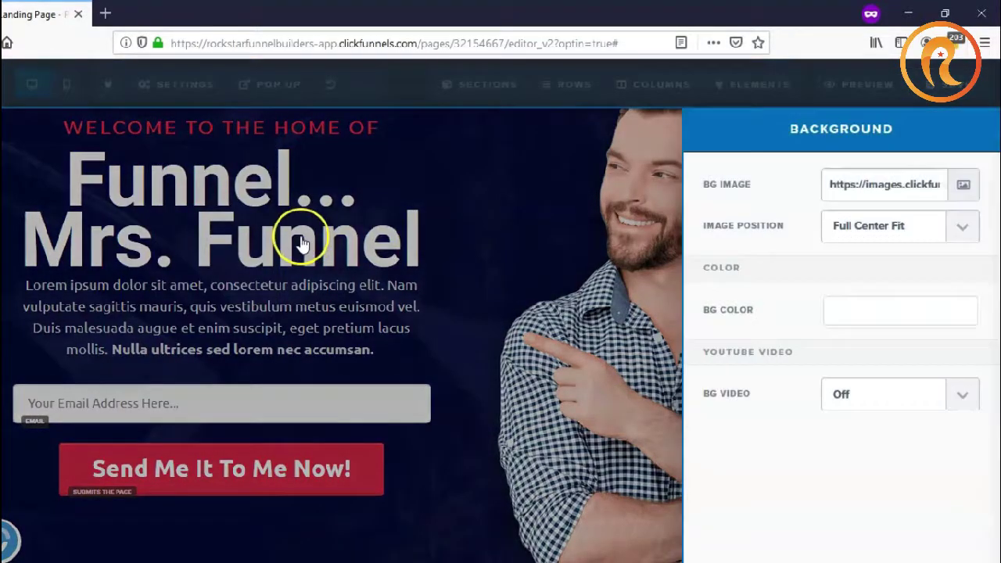
pyautogui.click(395, 260)
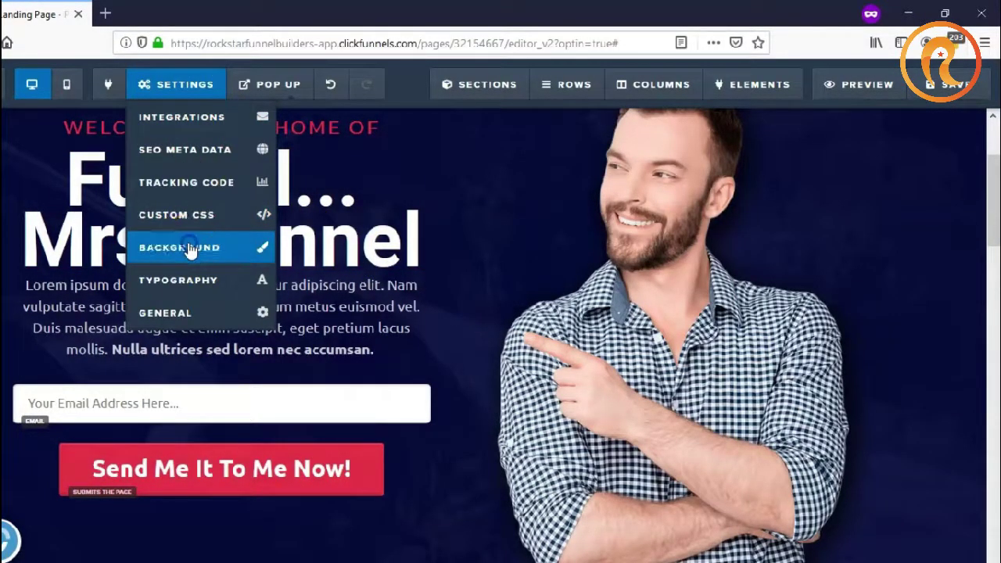
pyautogui.click(190, 248)
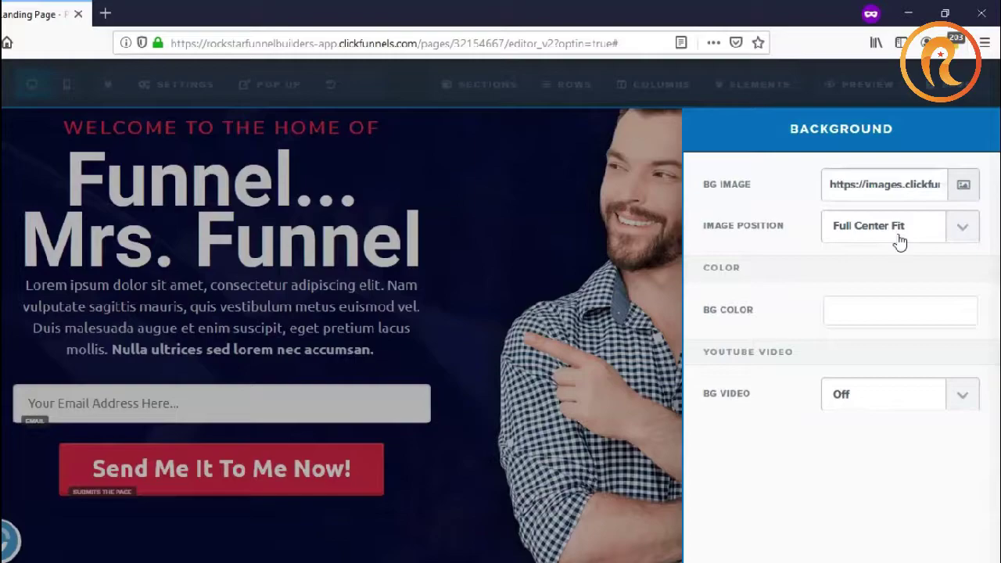
# Check the page's background image field, close the background settings and look over how the background applies across the sections
pyautogui.click(889, 183)
pyautogui.click(602, 293)
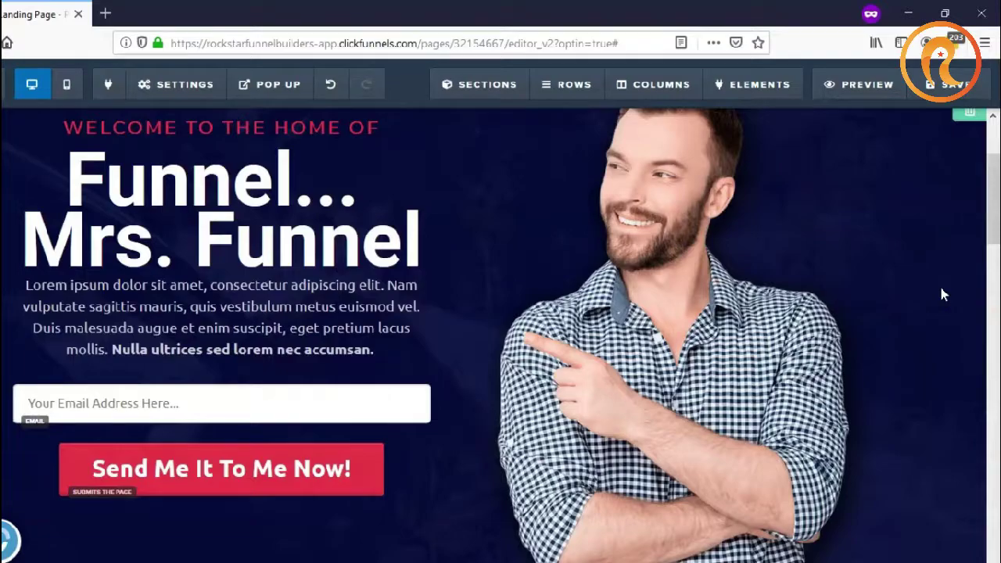
pyautogui.scroll(-5, 943, 292)
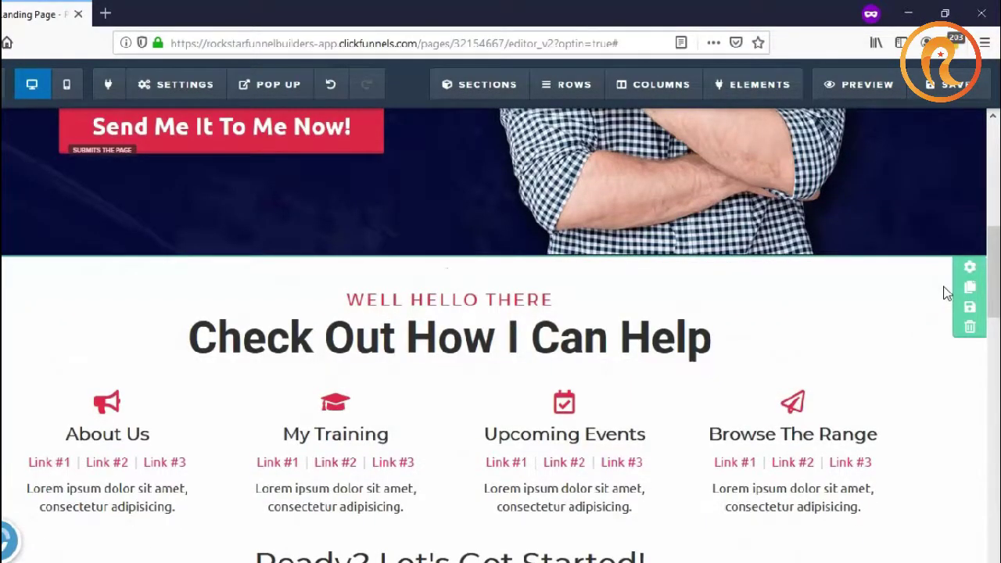
pyautogui.scroll(5, 944, 293)
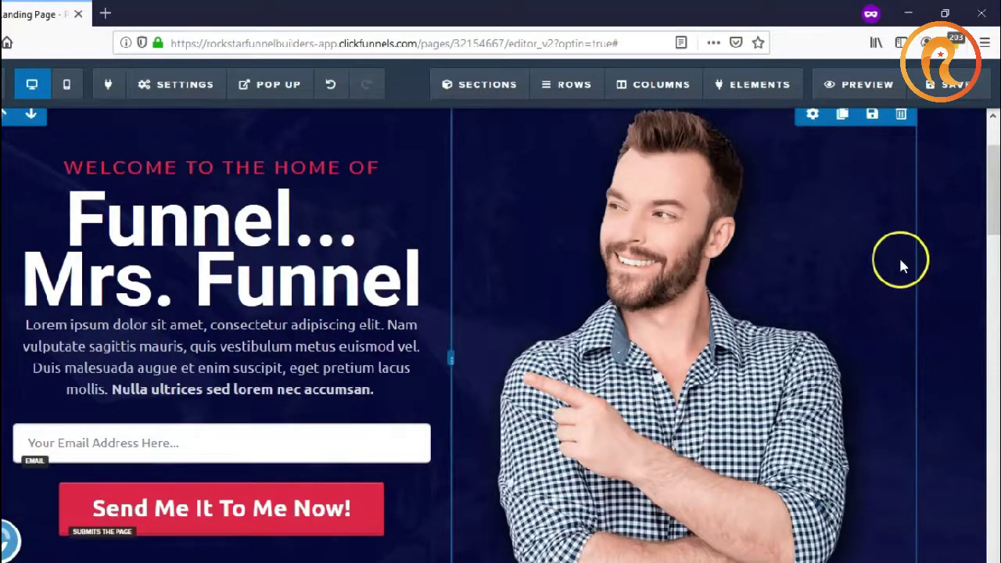
# Review the page's typography font and color settings and the font pairing themes, then close them without changes
pyautogui.click(195, 85)
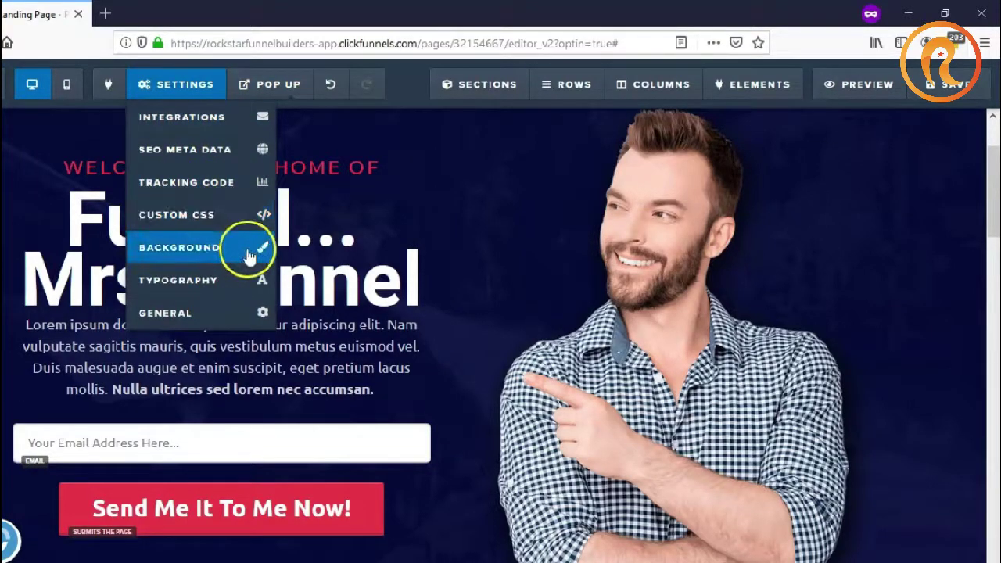
pyautogui.click(222, 289)
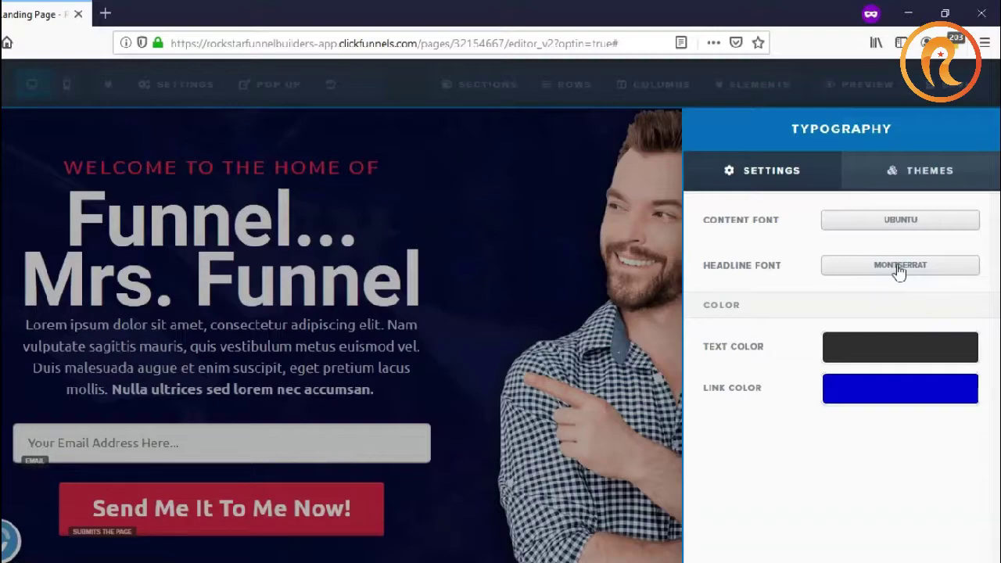
pyautogui.click(910, 221)
pyautogui.click(912, 174)
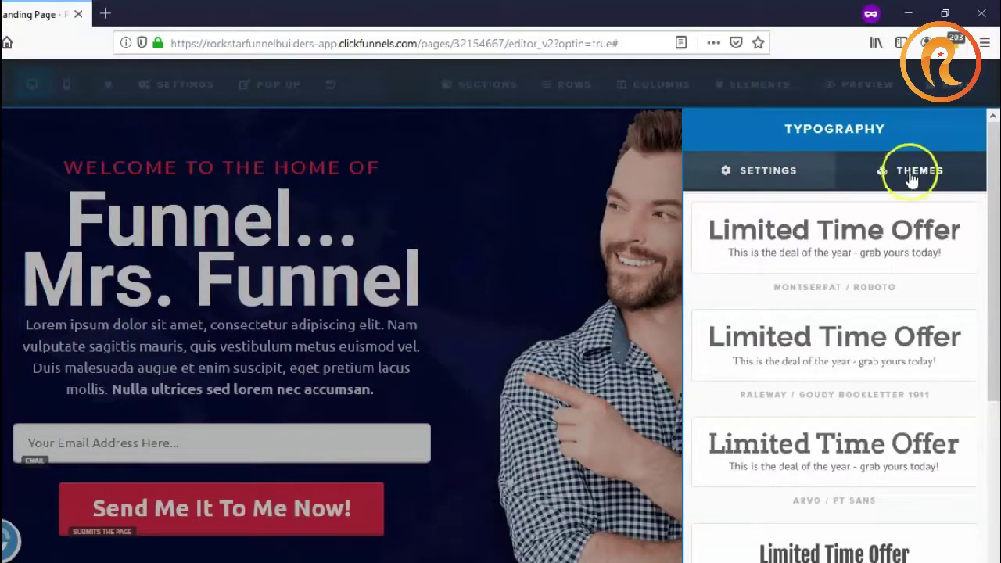
pyautogui.scroll(-4, 922, 290)
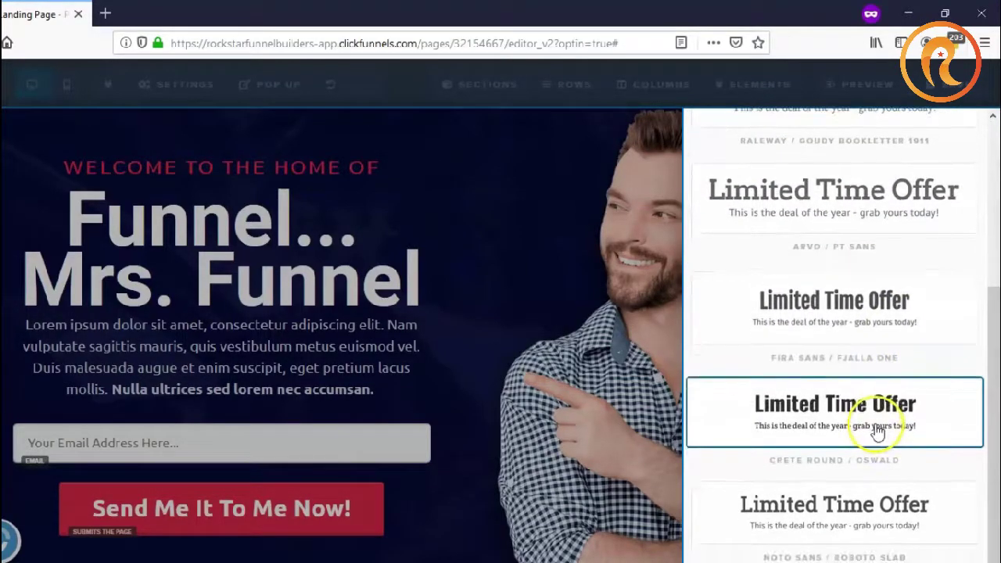
pyautogui.scroll(5, 852, 360)
pyautogui.click(735, 180)
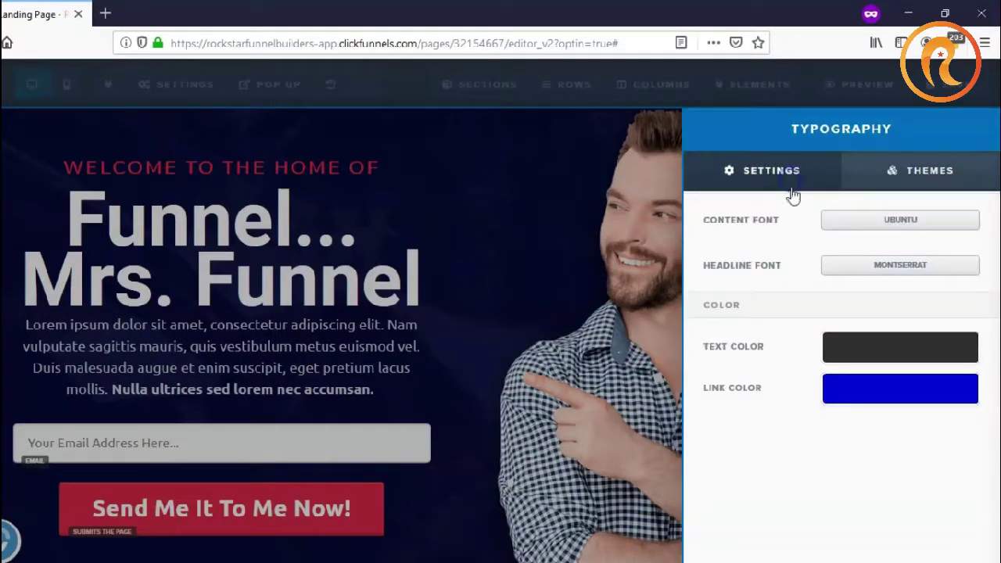
pyautogui.click(415, 263)
# Open the page's general settings and examine the digital asset choices without selecting another one
pyautogui.click(176, 87)
pyautogui.click(201, 254)
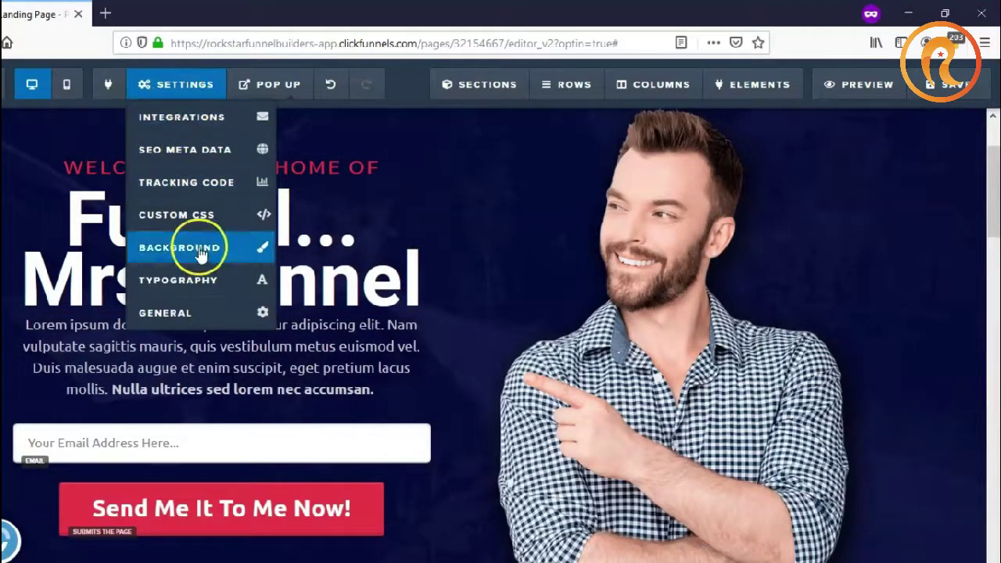
pyautogui.click(195, 311)
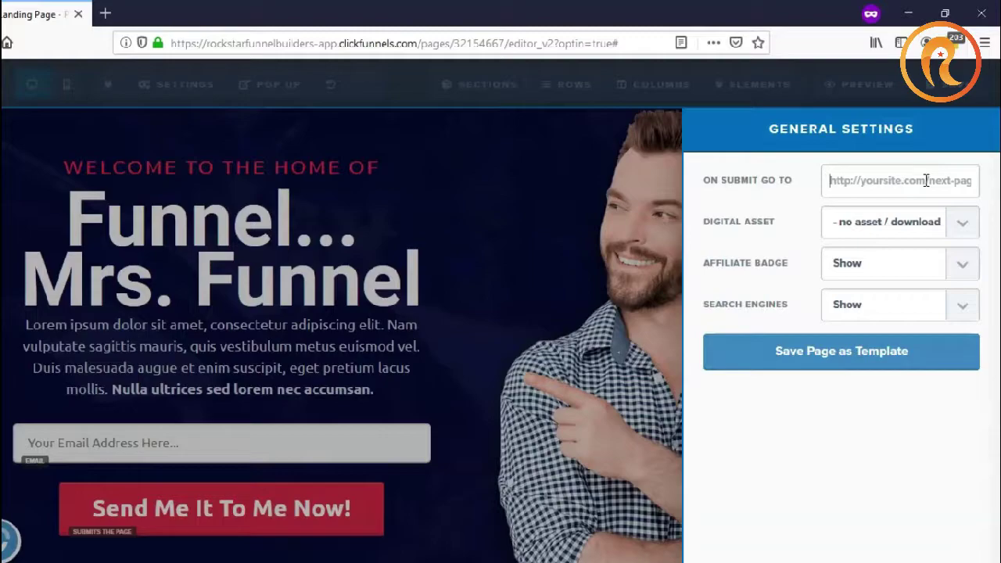
pyautogui.click(904, 226)
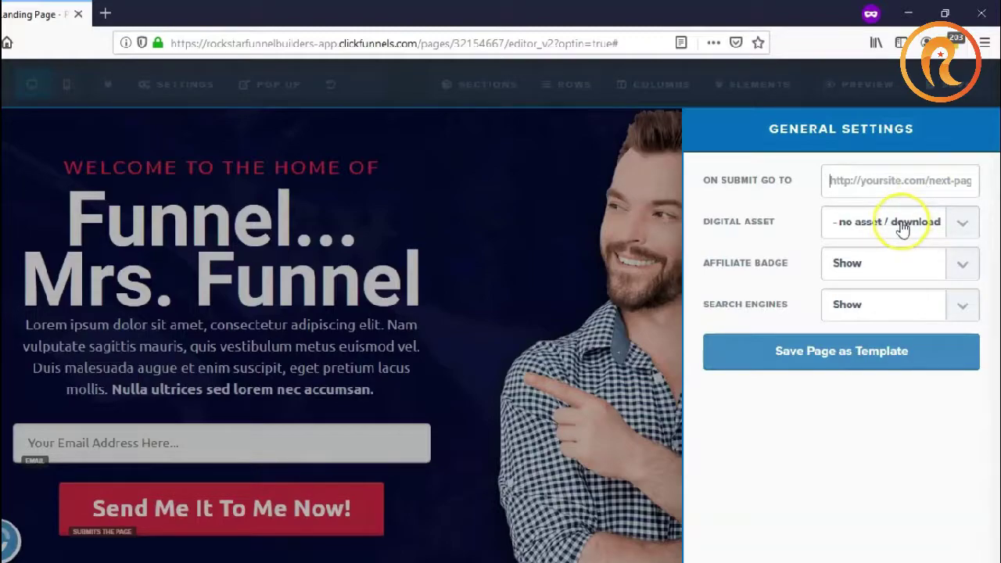
pyautogui.click(904, 227)
pyautogui.click(901, 225)
pyautogui.click(929, 223)
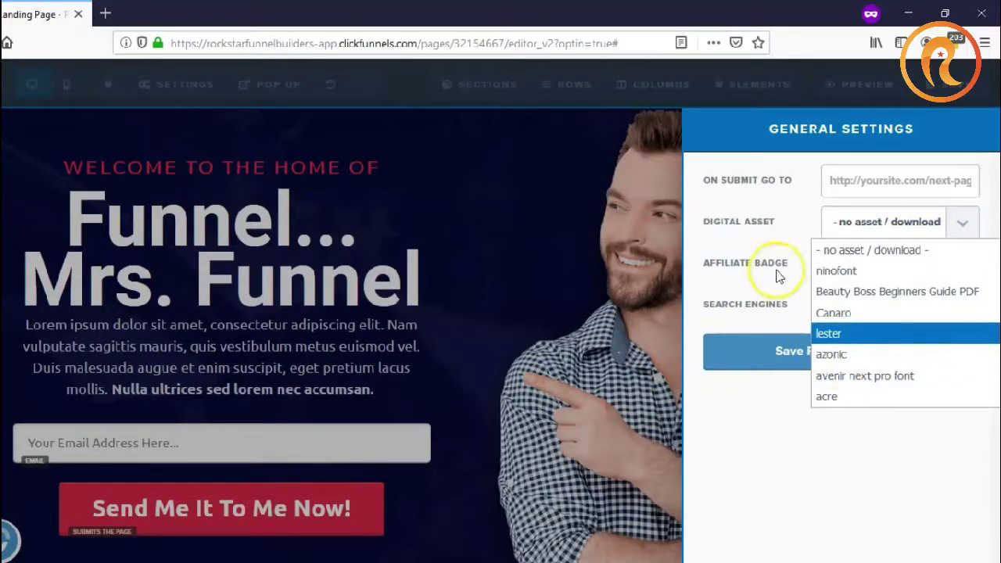
pyautogui.click(758, 293)
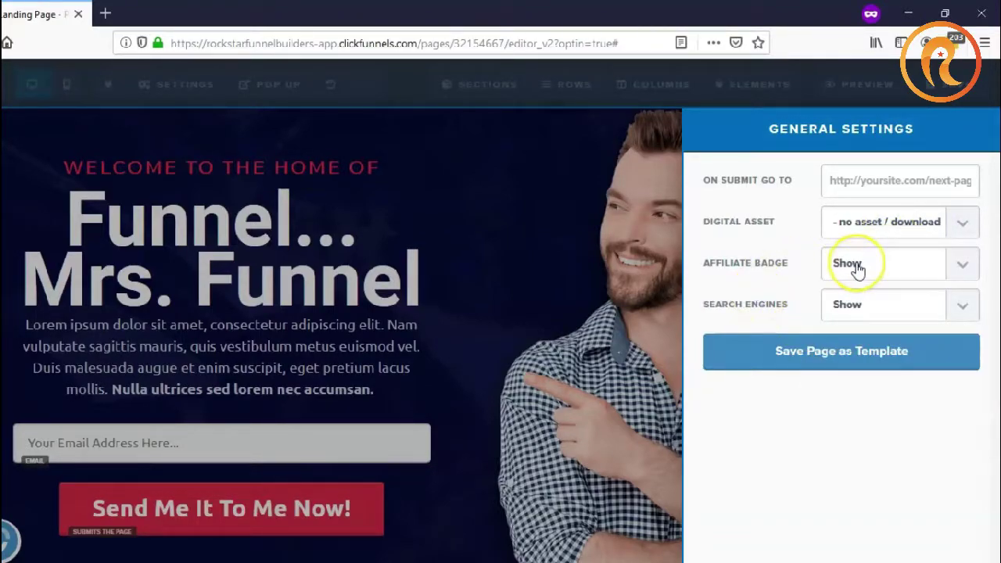
# Close the general settings and preview the page to look at its affiliate badge, then return to the editor
pyautogui.click(607, 274)
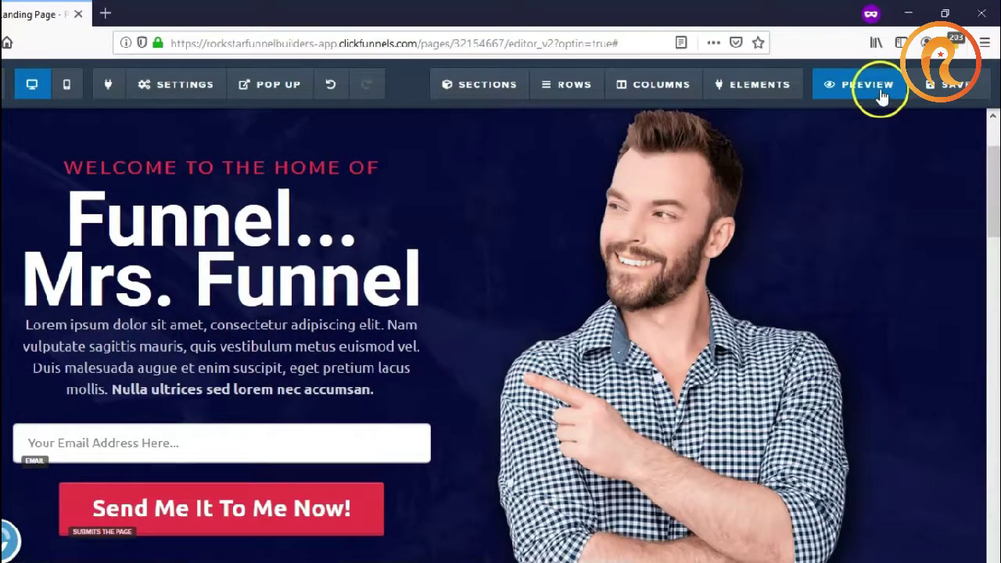
pyautogui.click(876, 87)
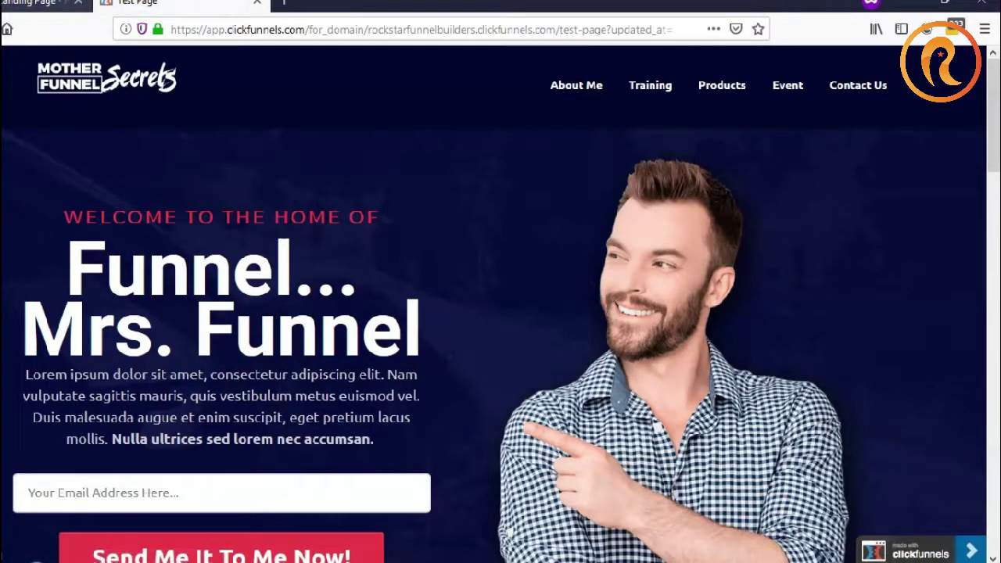
pyautogui.click(39, 1)
# Set the affiliate badge to Hide in the page's general settings and save the page
pyautogui.moveTo(180, 85)
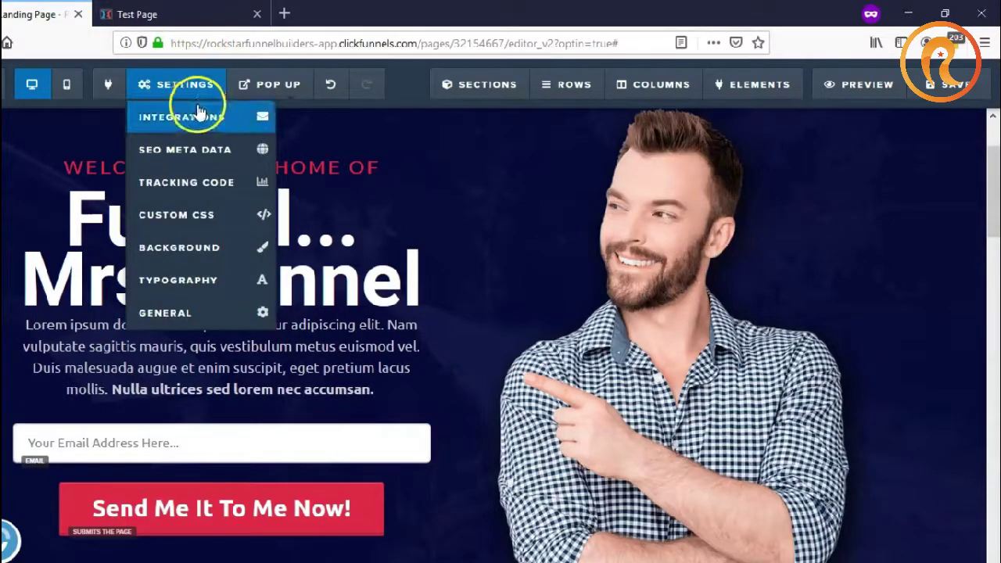
pyautogui.click(202, 312)
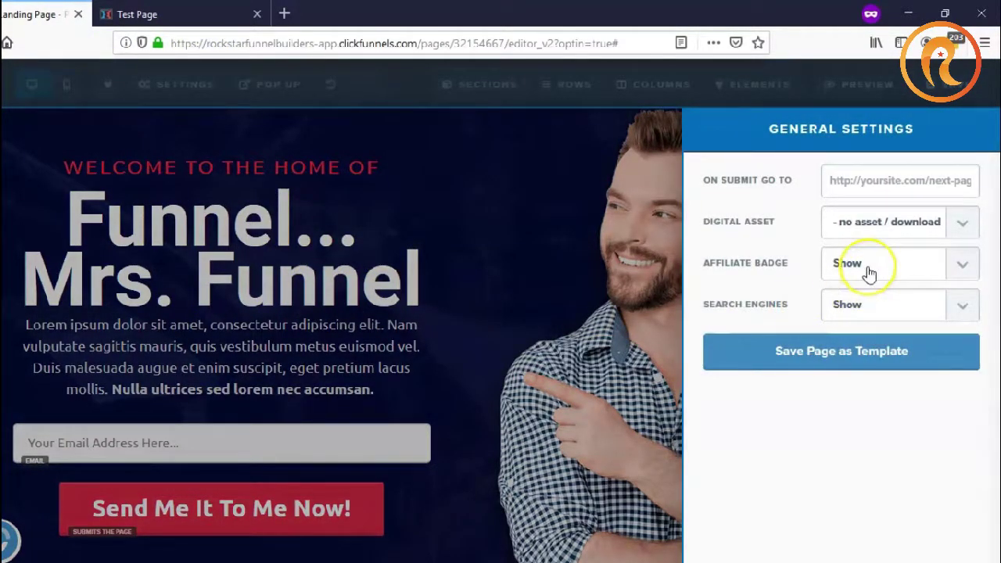
pyautogui.click(867, 266)
pyautogui.click(866, 291)
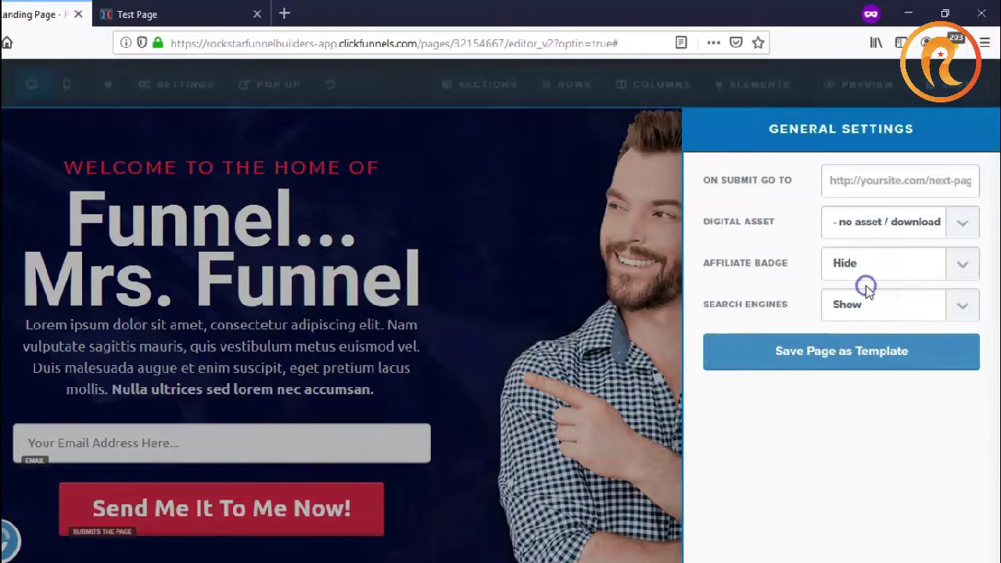
pyautogui.click(515, 298)
pyautogui.click(951, 85)
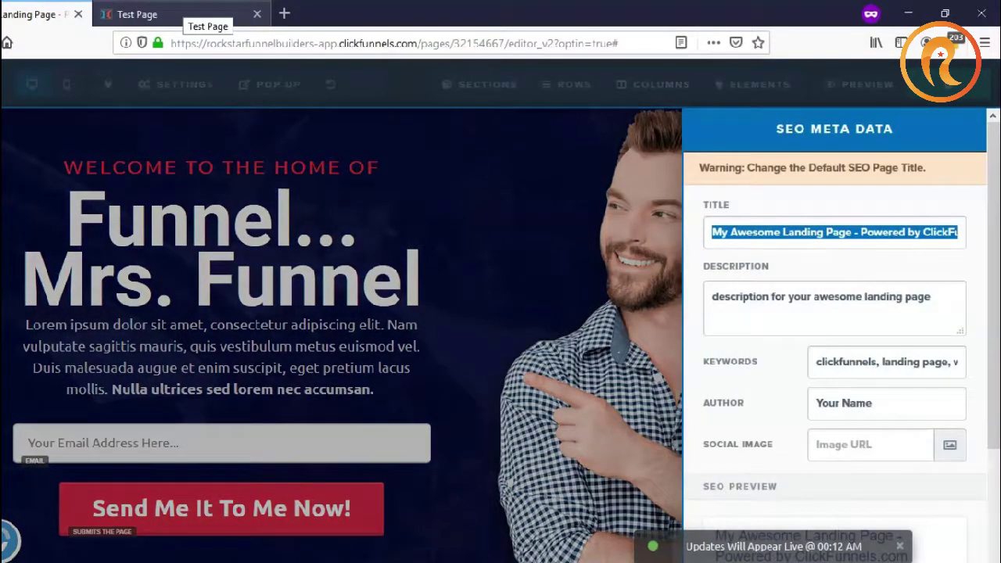
# Check the page preview for the affiliate badge, then return to the editor and close the SEO meta data
pyautogui.click(184, 14)
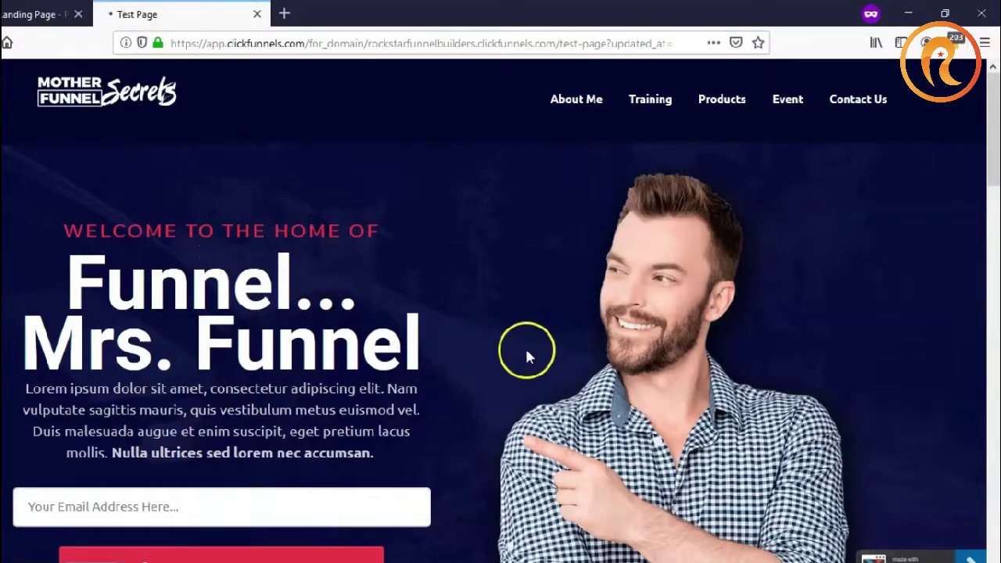
pyautogui.click(943, 515)
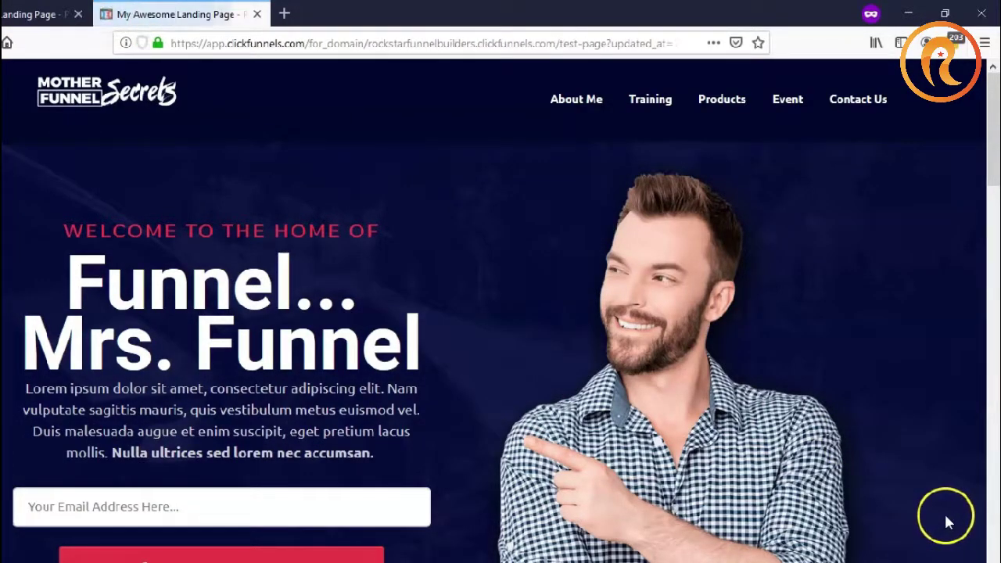
pyautogui.click(40, 14)
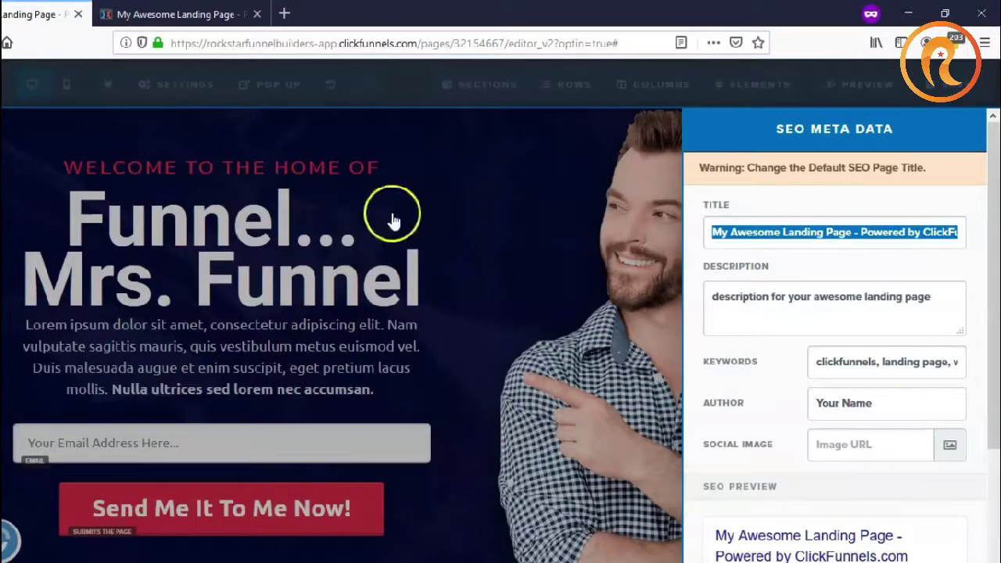
pyautogui.click(335, 240)
pyautogui.click(166, 84)
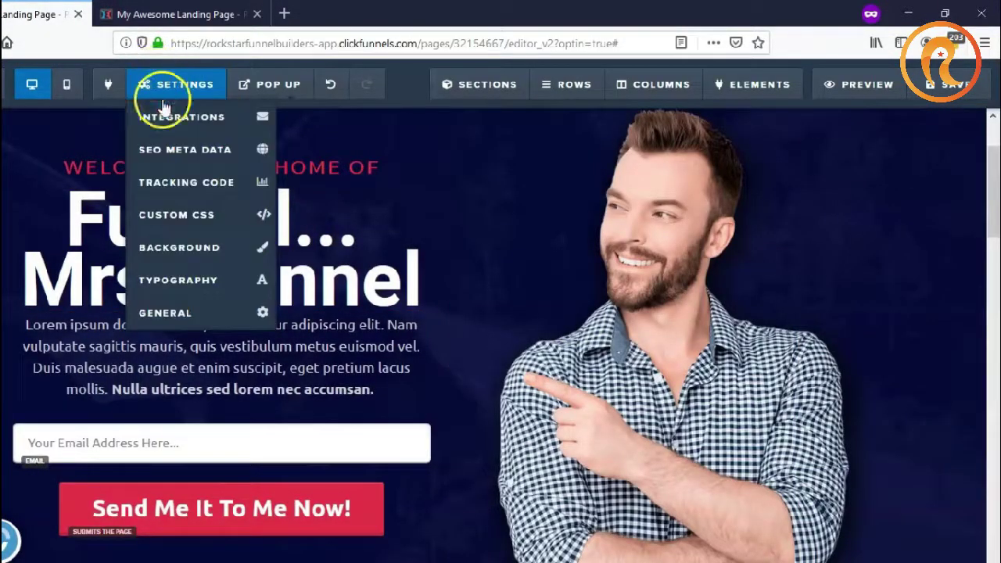
pyautogui.click(249, 83)
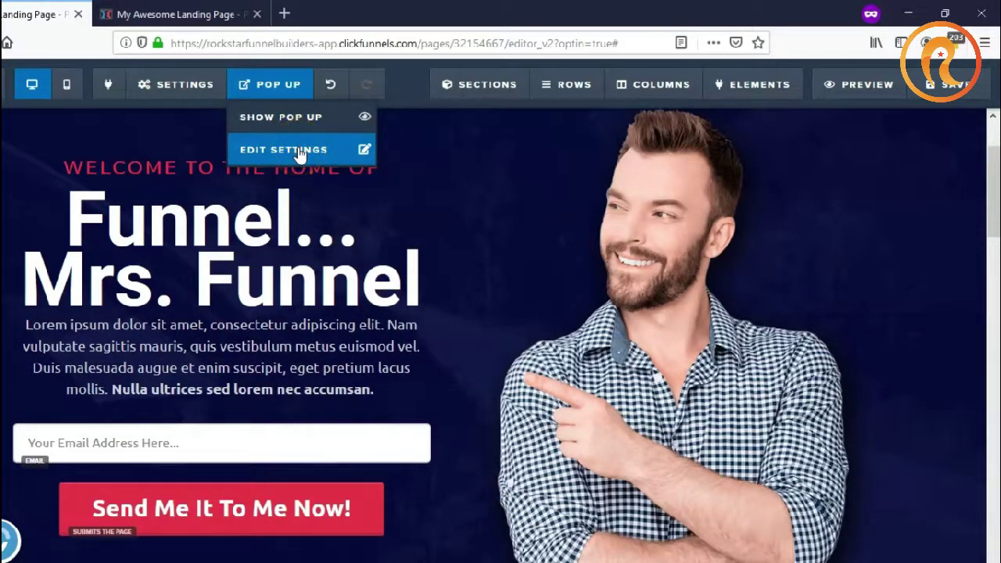
pyautogui.click(487, 335)
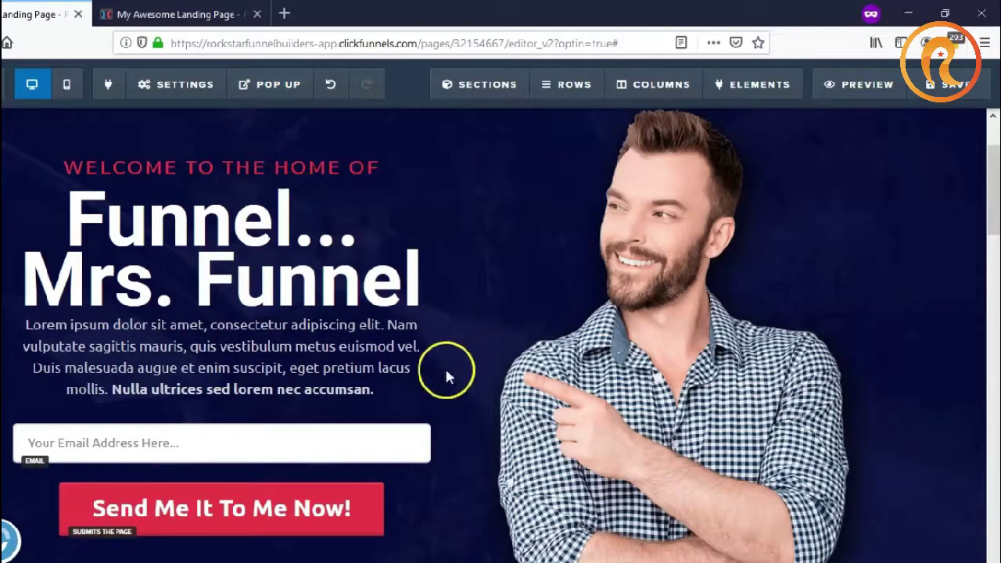
pyautogui.scroll(-7, 438, 356)
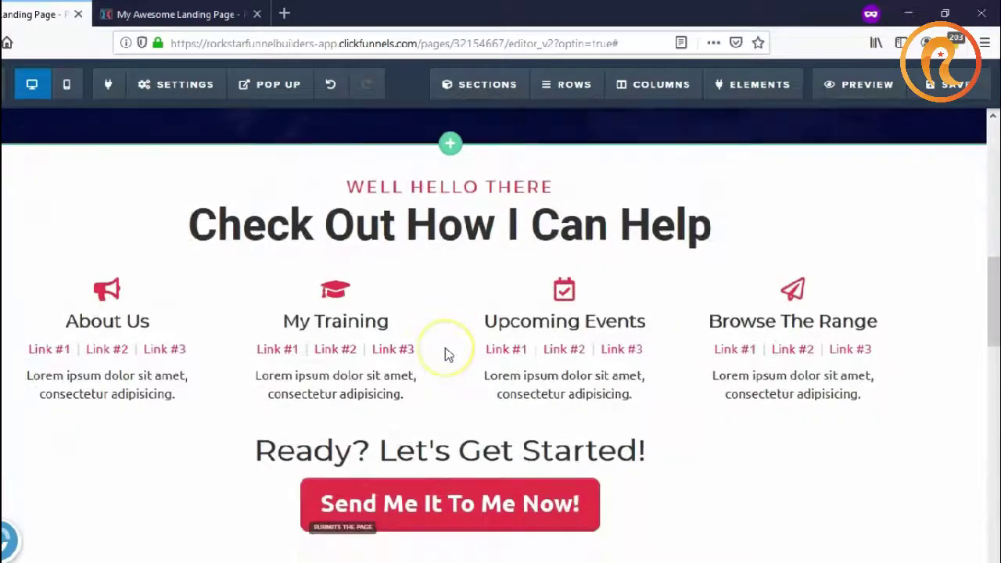
pyautogui.scroll(6, 446, 353)
pyautogui.scroll(-1, 447, 353)
# Show the page's pop-up and review its trigger, width, color and padding settings, then close them without changes
pyautogui.click(276, 92)
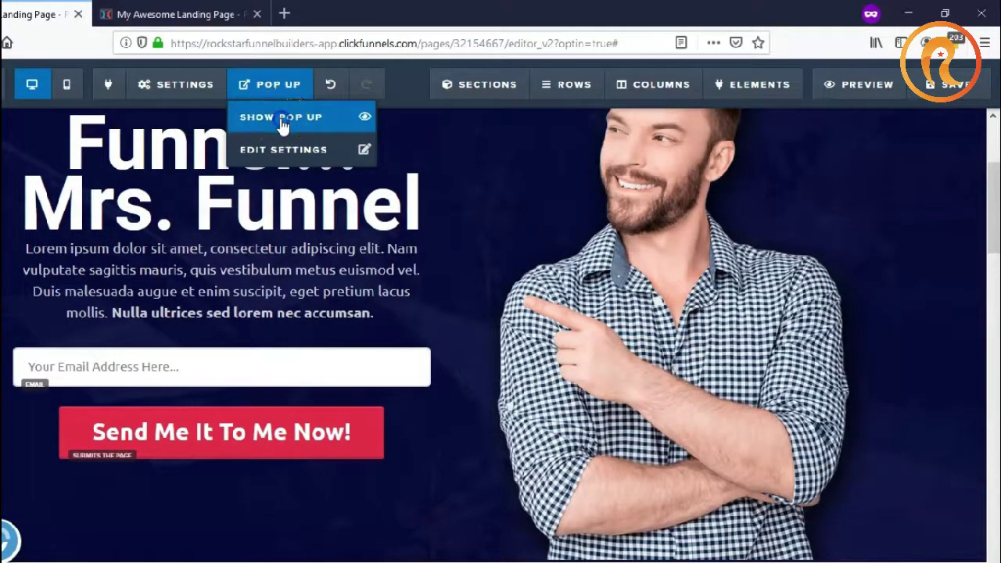
pyautogui.click(282, 118)
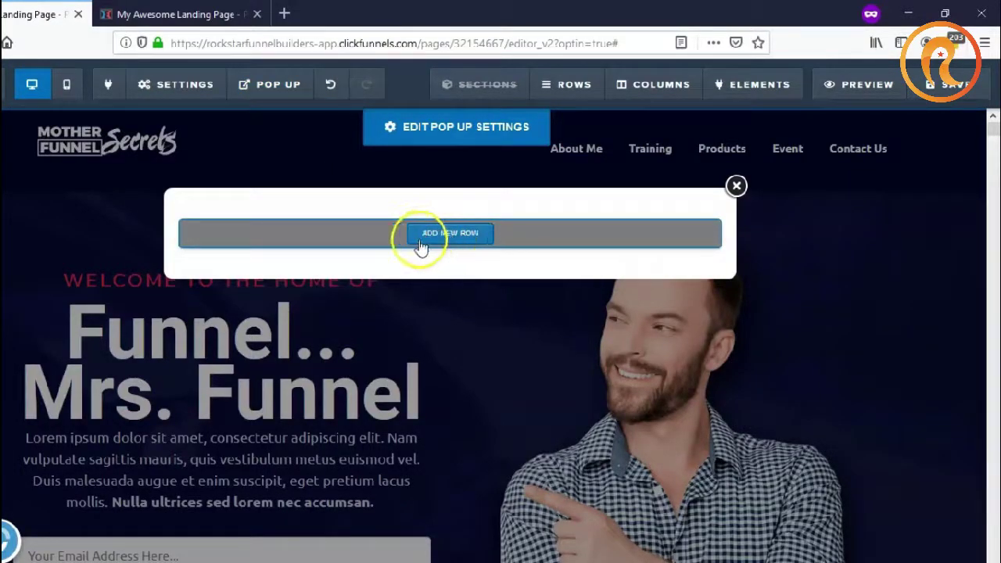
pyautogui.moveTo(458, 234)
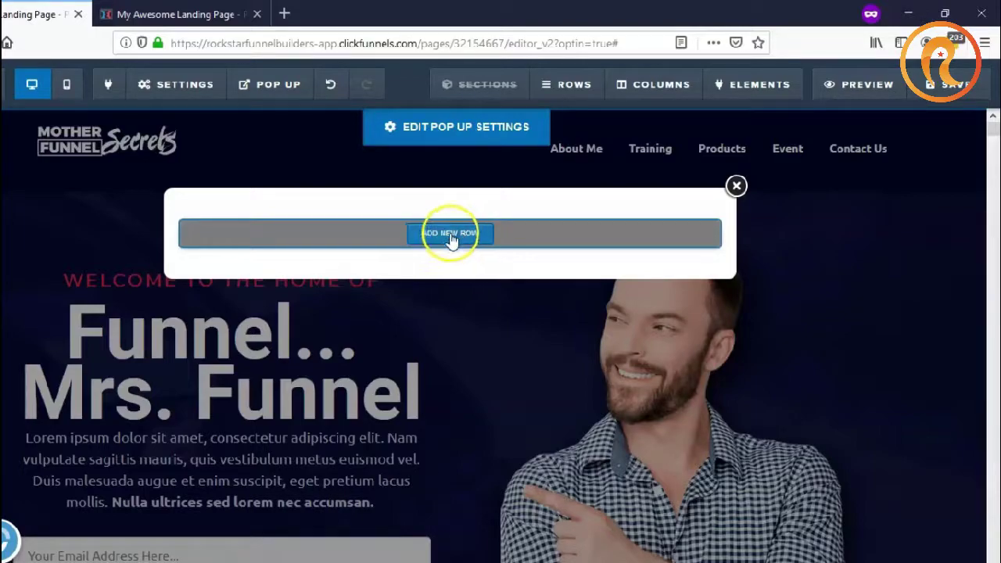
pyautogui.moveTo(296, 92)
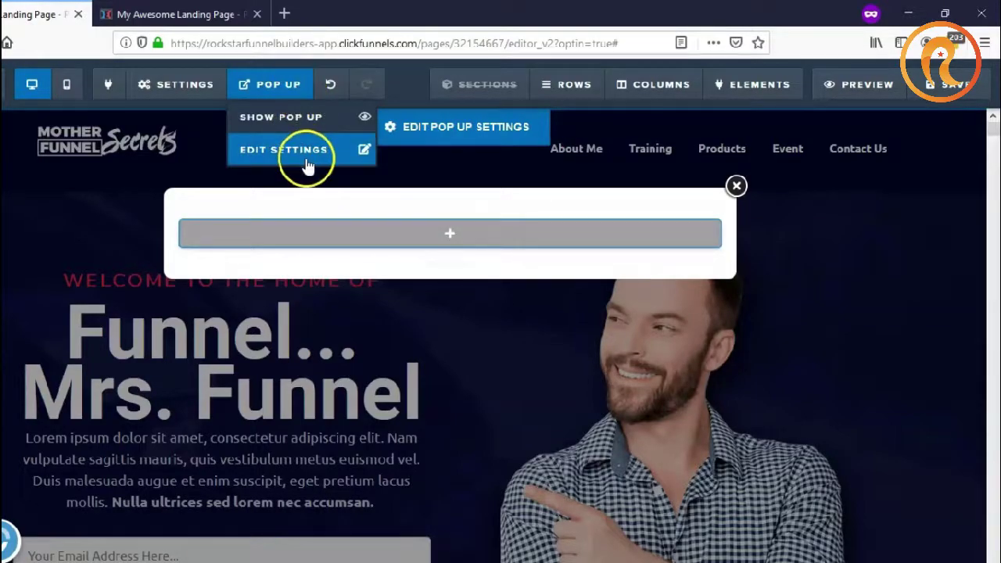
pyautogui.click(440, 131)
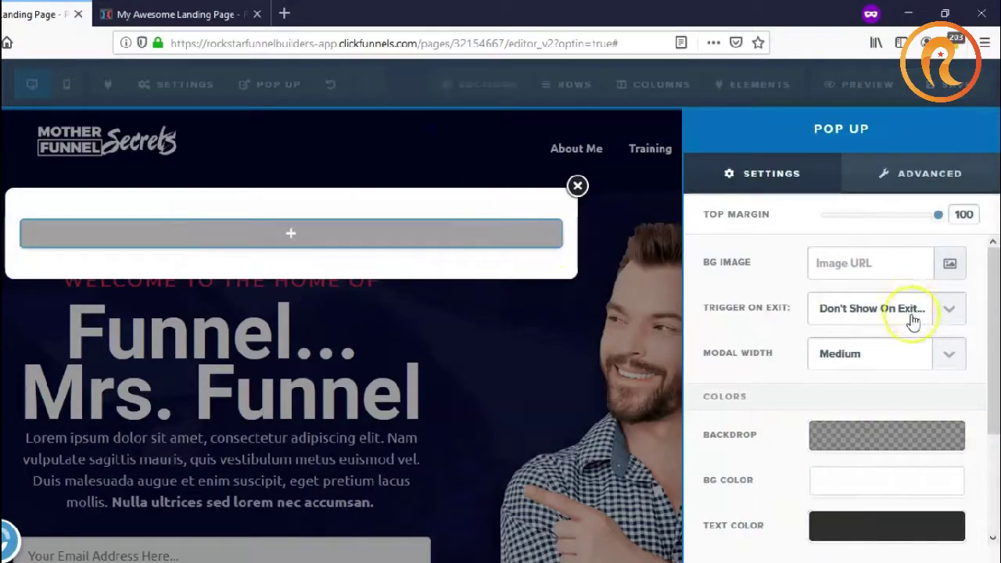
pyautogui.scroll(-2, 884, 391)
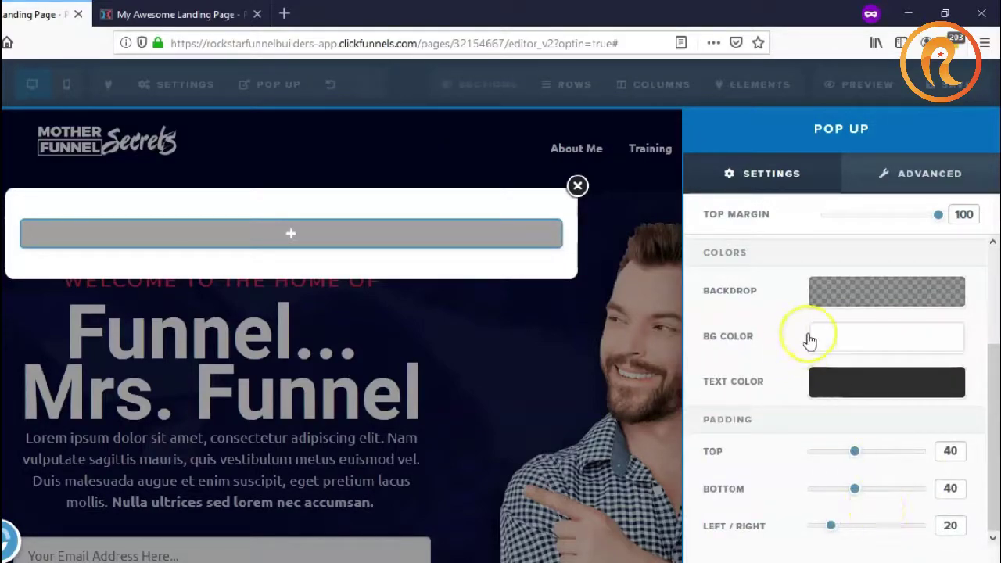
pyautogui.click(576, 351)
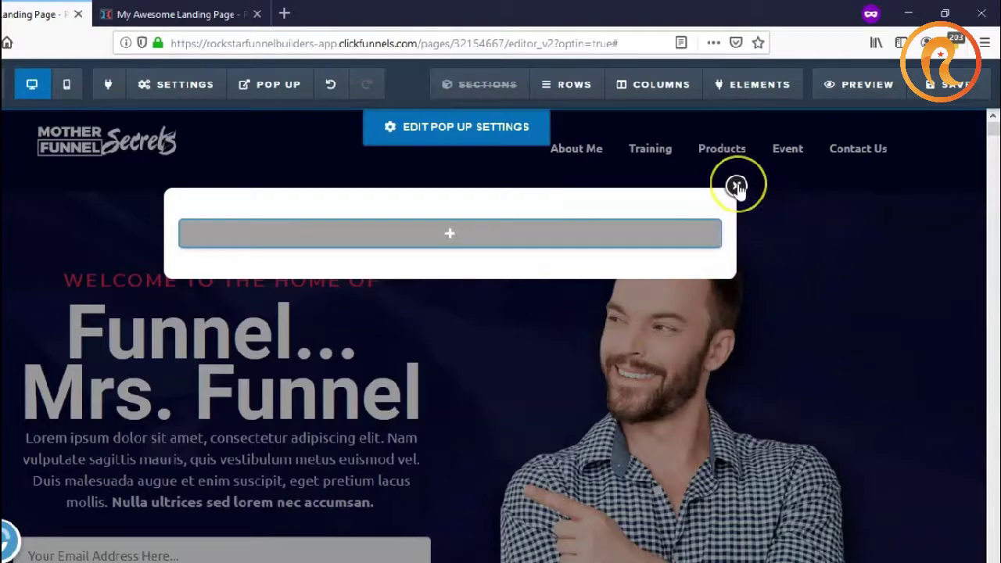
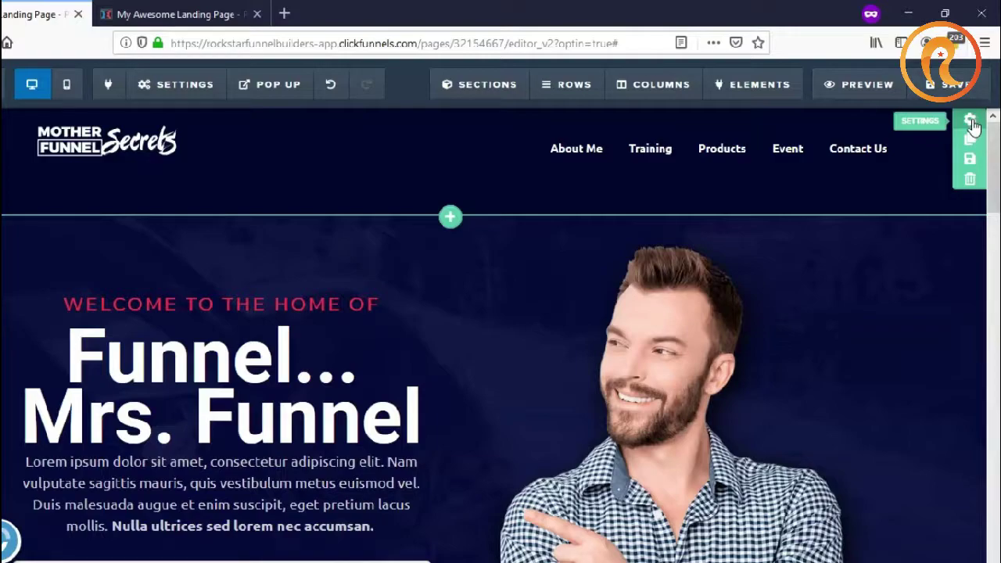
# Examine the section controls of the header section and of the banner section below it
pyautogui.scroll(-1, 973, 128)
pyautogui.click(970, 204)
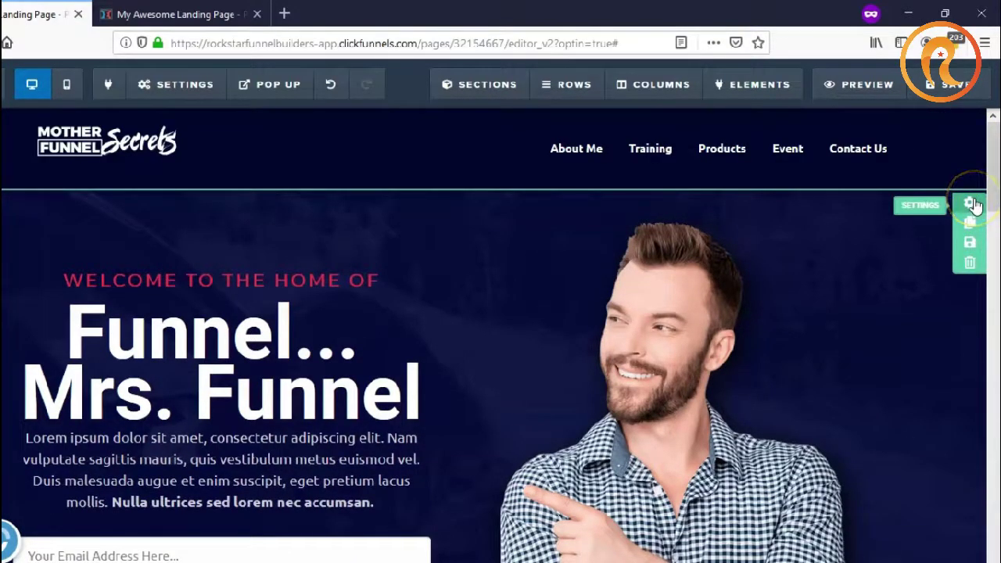
pyautogui.scroll(1, 974, 125)
pyautogui.click(970, 121)
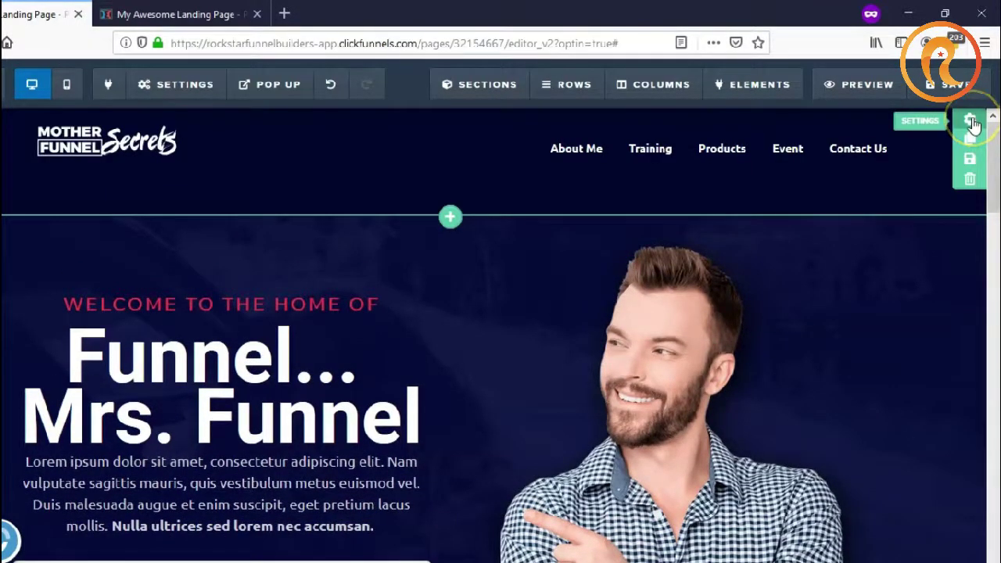
pyautogui.scroll(-1, 963, 217)
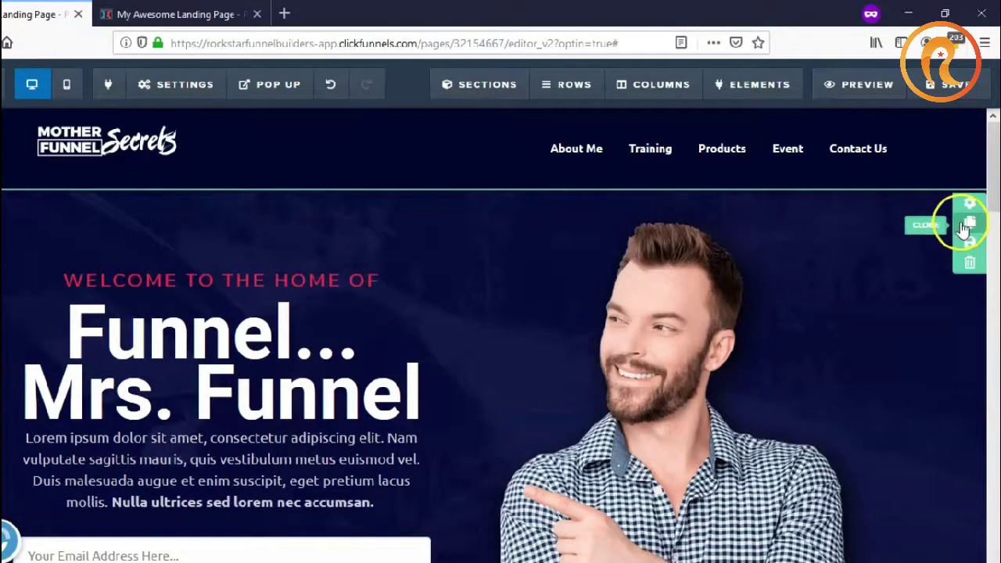
pyautogui.click(970, 205)
pyautogui.scroll(1, 971, 118)
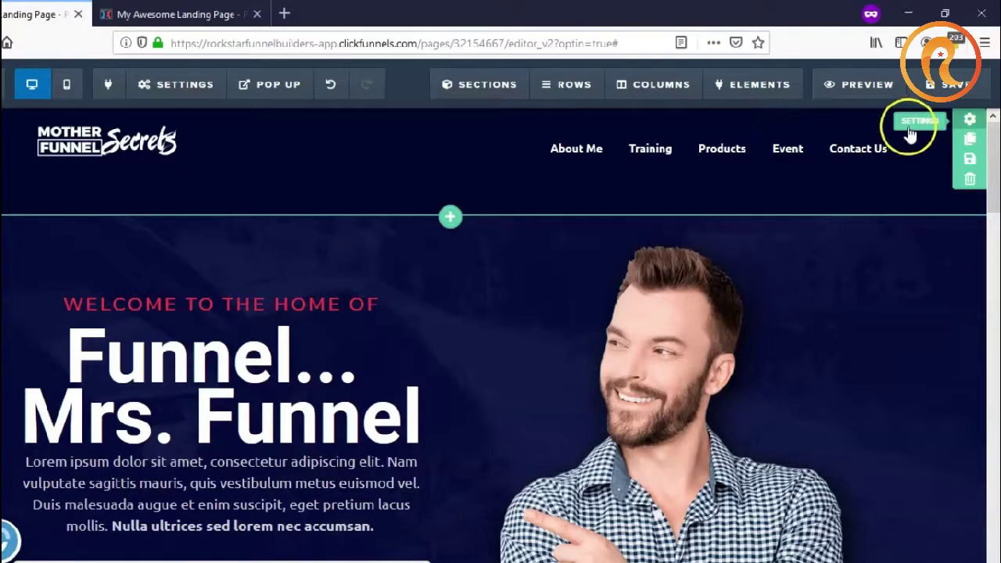
pyautogui.scroll(-1, 991, 125)
pyautogui.scroll(1, 980, 129)
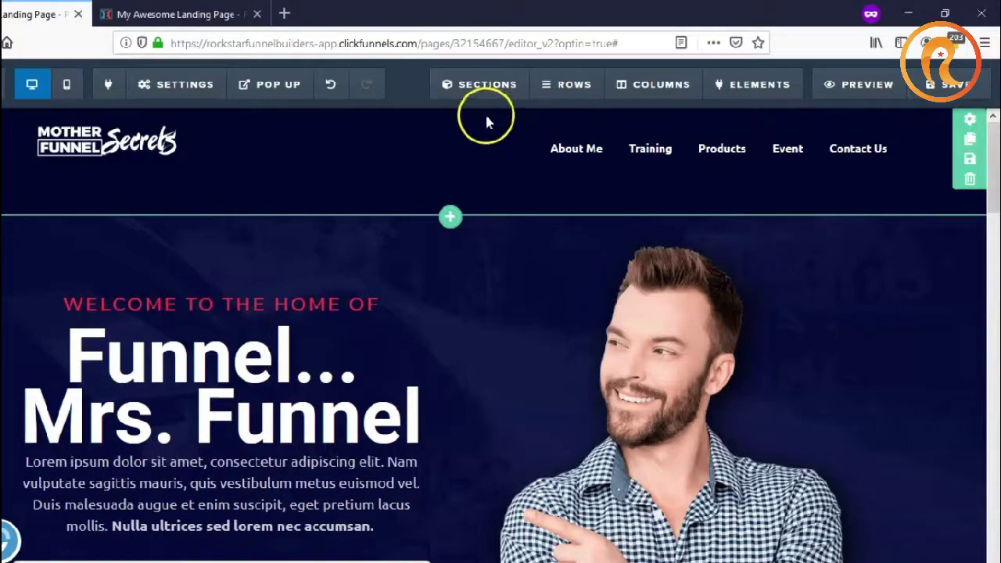
pyautogui.scroll(-1, 485, 117)
# Look through the layouts offered for adding a new section, then close them without adding one
pyautogui.moveTo(474, 92)
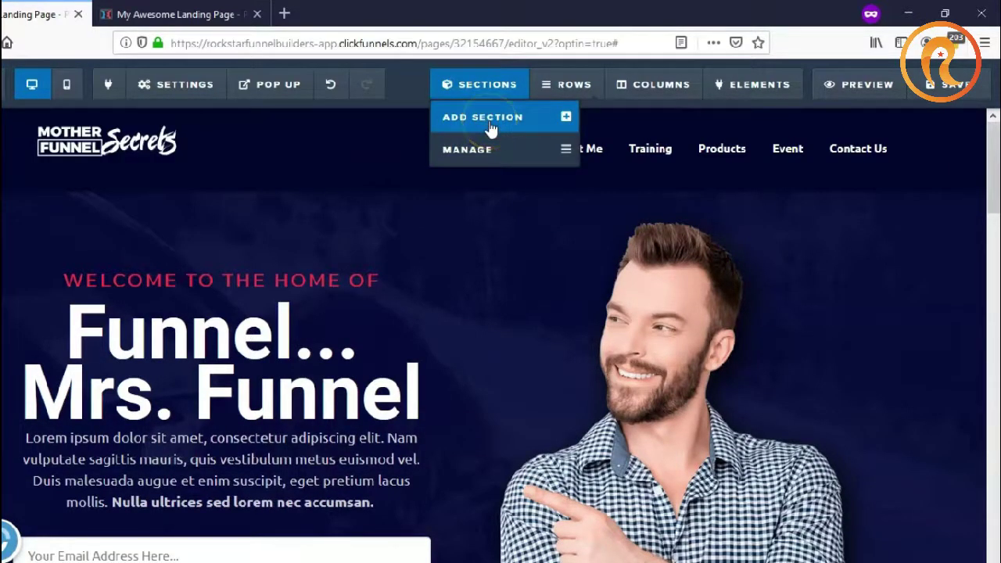
pyautogui.click(490, 128)
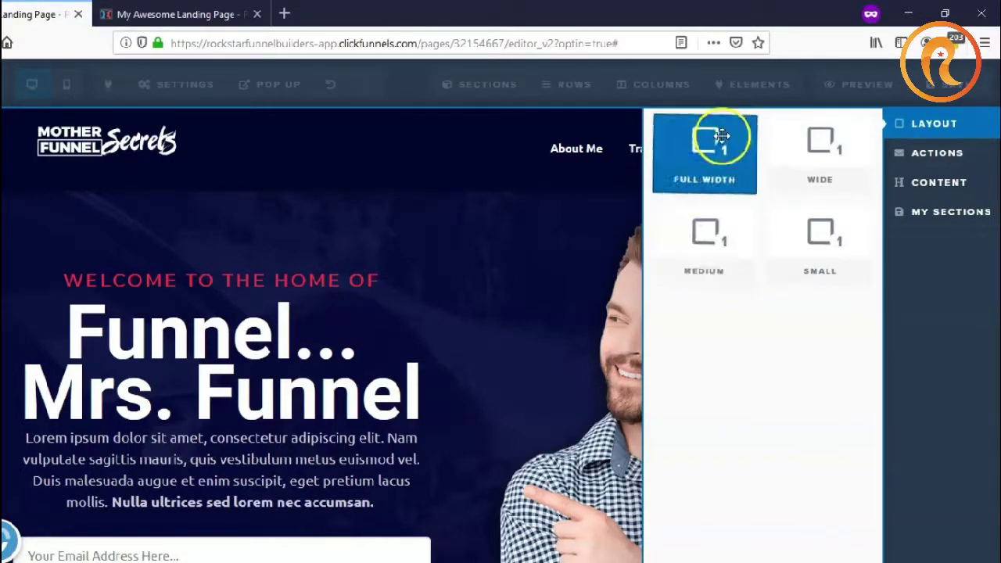
pyautogui.click(505, 88)
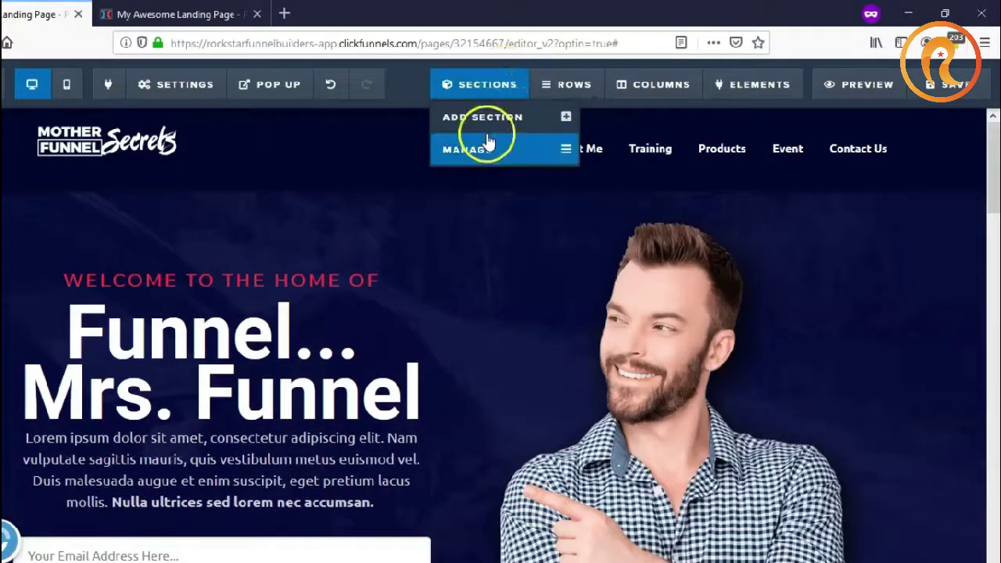
# Review the list of all the page's sections in the section manager, then close it
pyautogui.click(480, 156)
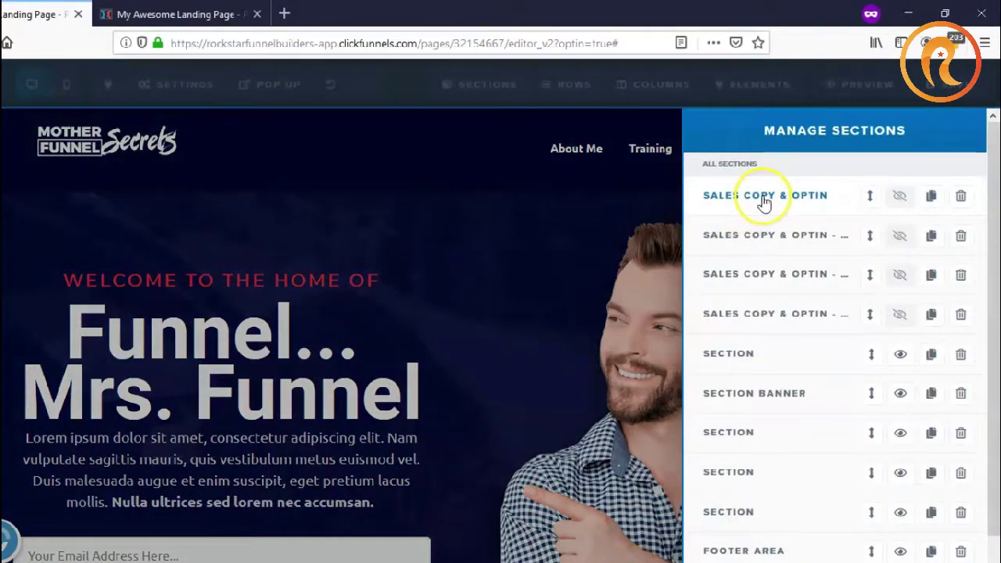
pyautogui.moveTo(771, 500)
pyautogui.scroll(-1, 770, 512)
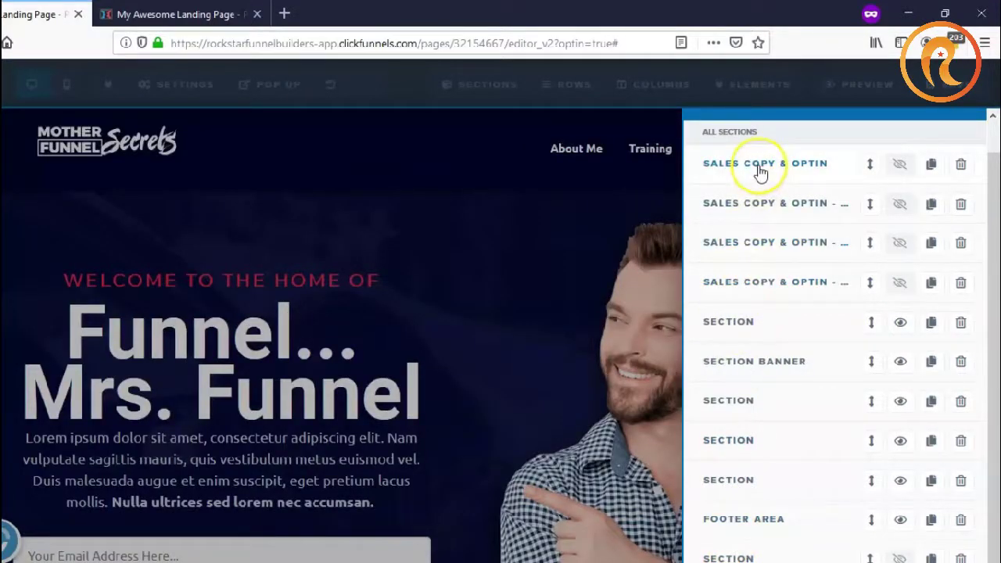
pyautogui.click(580, 134)
# Examine the header row's outline and controls on the page and the options for adding or managing rows
pyautogui.moveTo(575, 94)
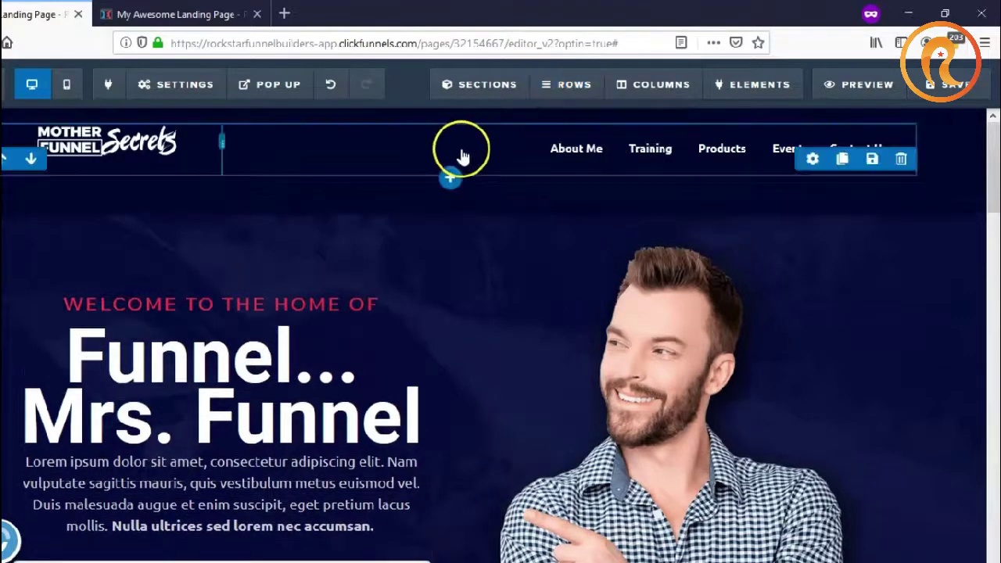
pyautogui.click(462, 156)
pyautogui.click(483, 194)
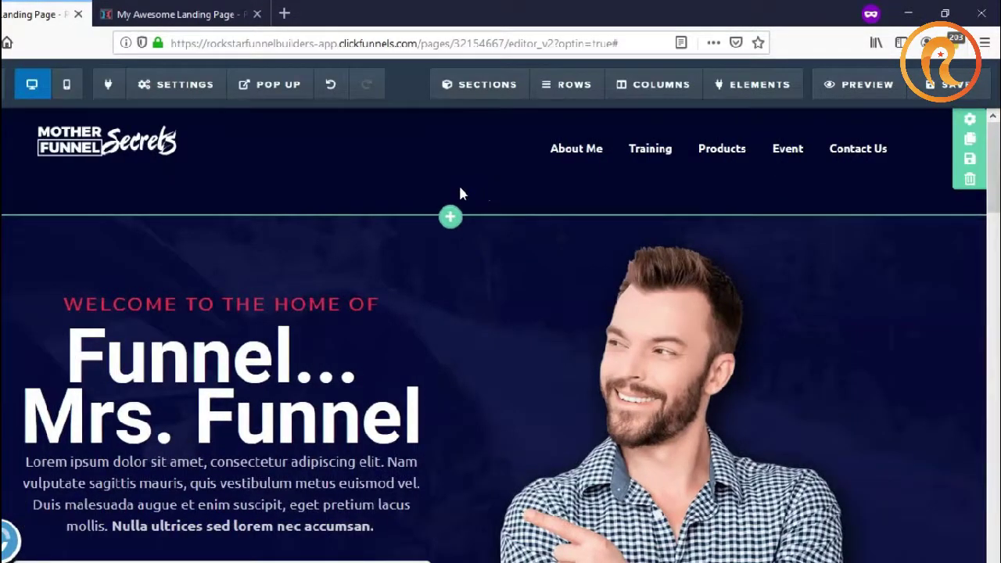
pyautogui.moveTo(592, 96)
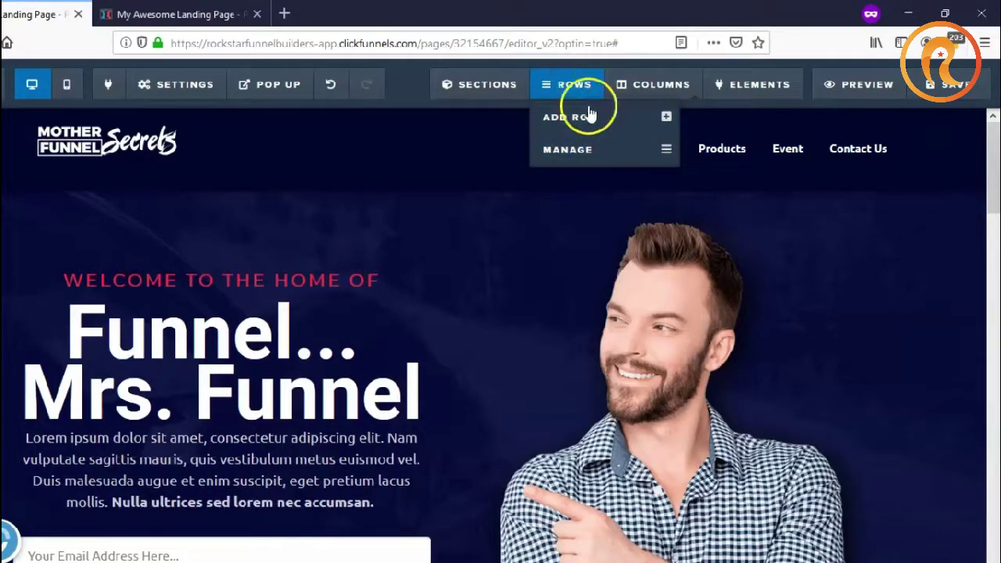
pyautogui.moveTo(922, 149)
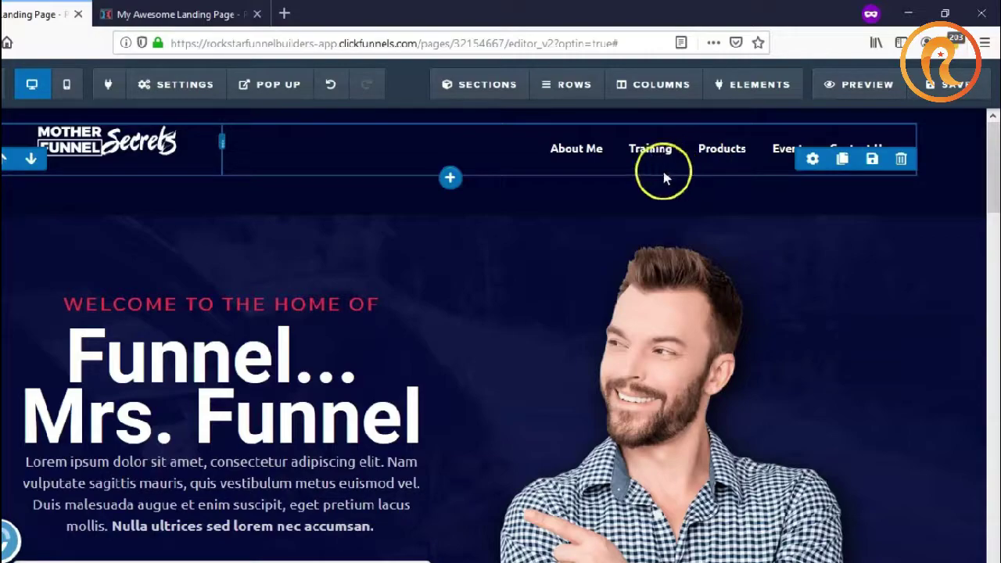
# Look through the column and sidebar layouts offered for adding a new row, then close them without adding one
pyautogui.click(637, 87)
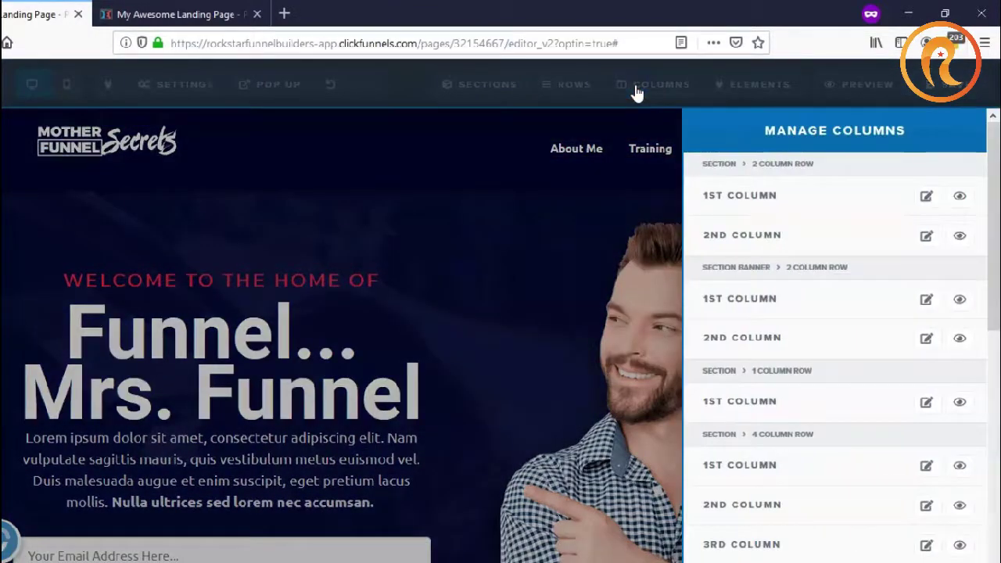
pyautogui.click(599, 87)
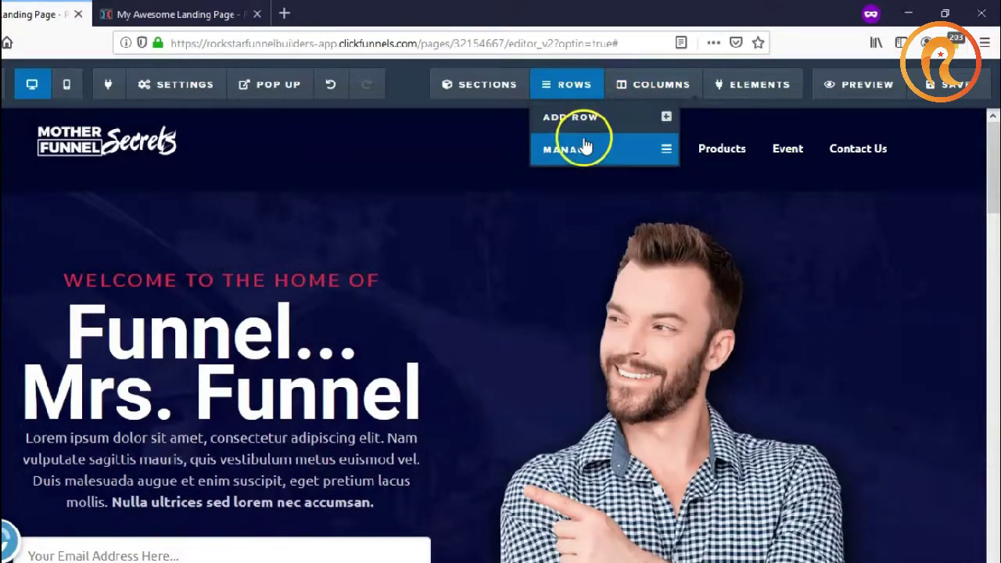
pyautogui.click(588, 125)
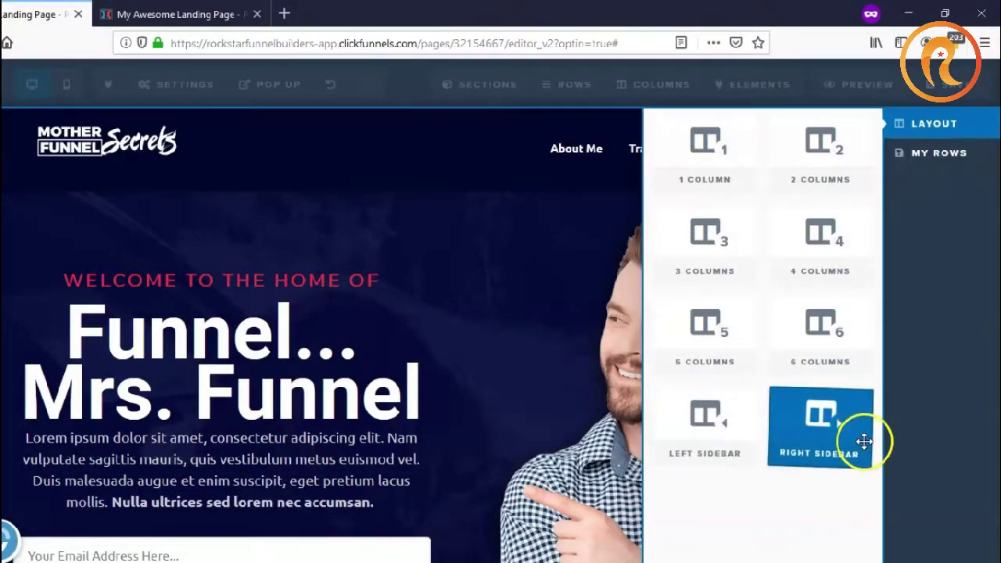
pyautogui.click(724, 421)
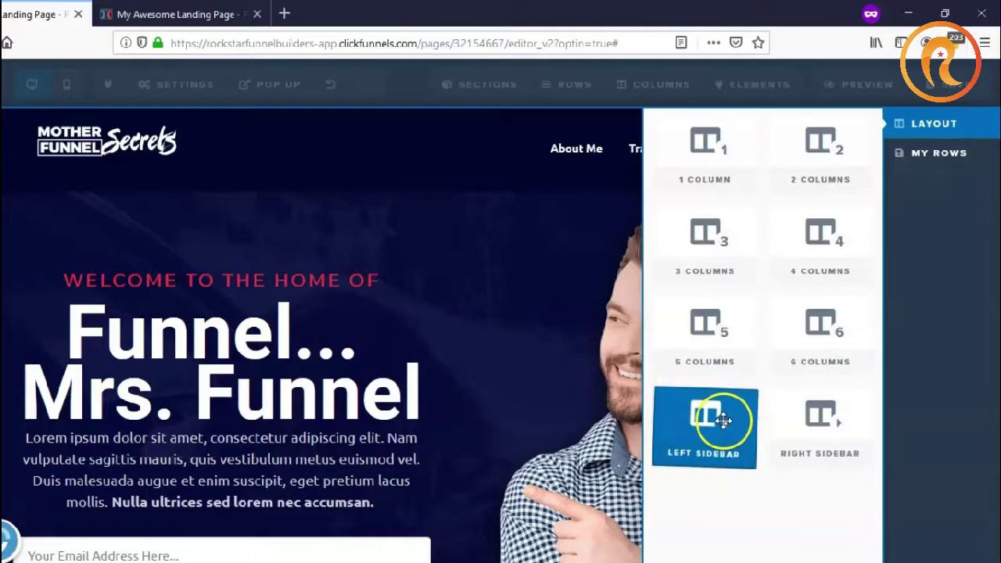
pyautogui.click(490, 299)
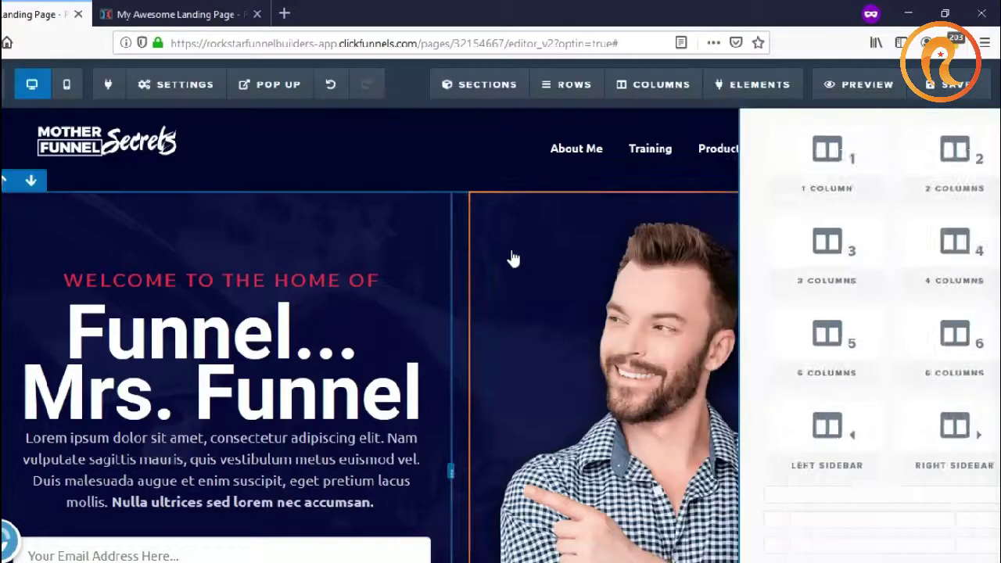
# Locate the header row's 1st and 2nd columns on the page from the column manager, then close it
pyautogui.click(631, 100)
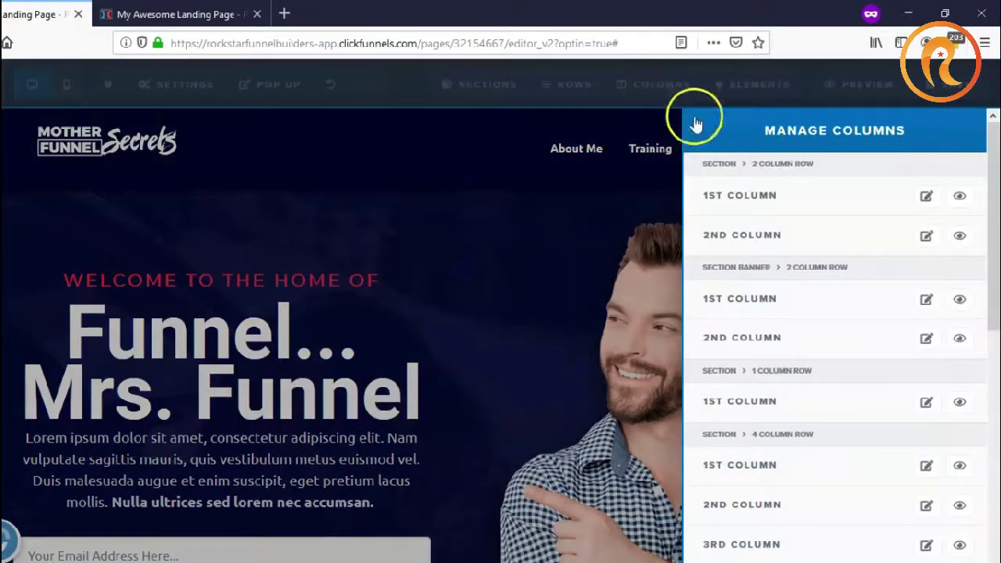
pyautogui.click(646, 100)
pyautogui.click(646, 99)
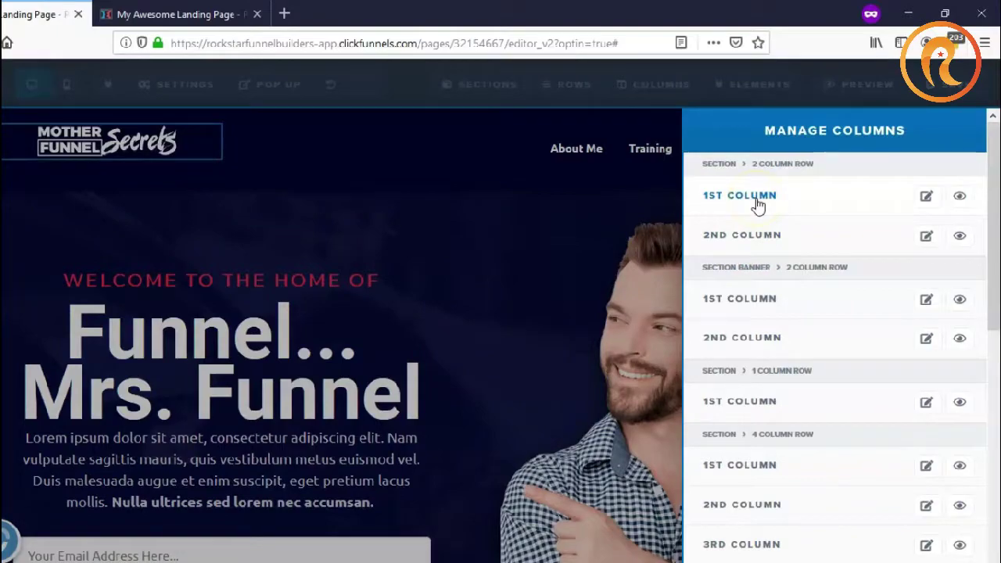
pyautogui.click(759, 202)
pyautogui.click(761, 242)
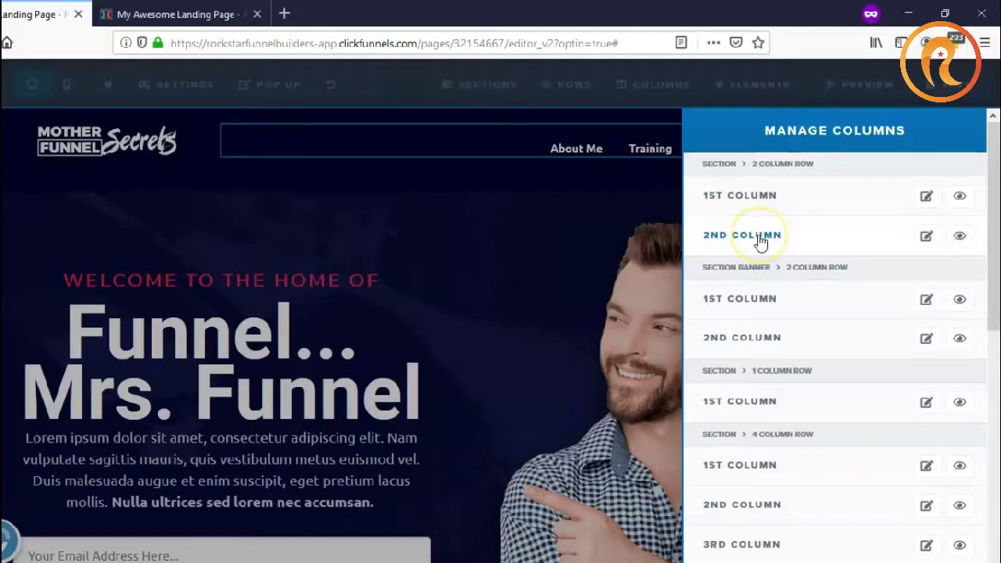
pyautogui.click(632, 230)
# Locate the header's image and navigation elements on the page from the element manager, then close it
pyautogui.moveTo(749, 85)
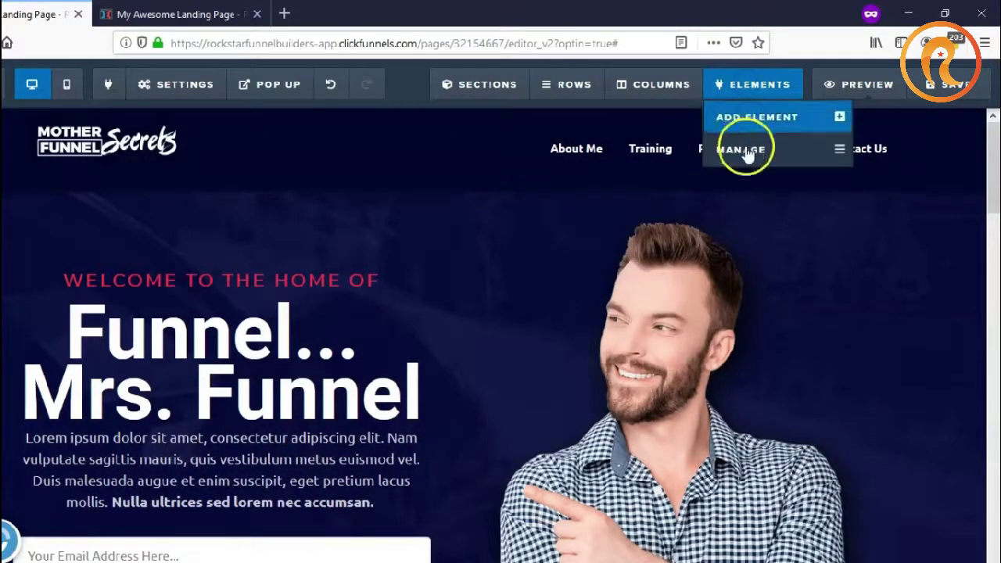
pyautogui.click(747, 155)
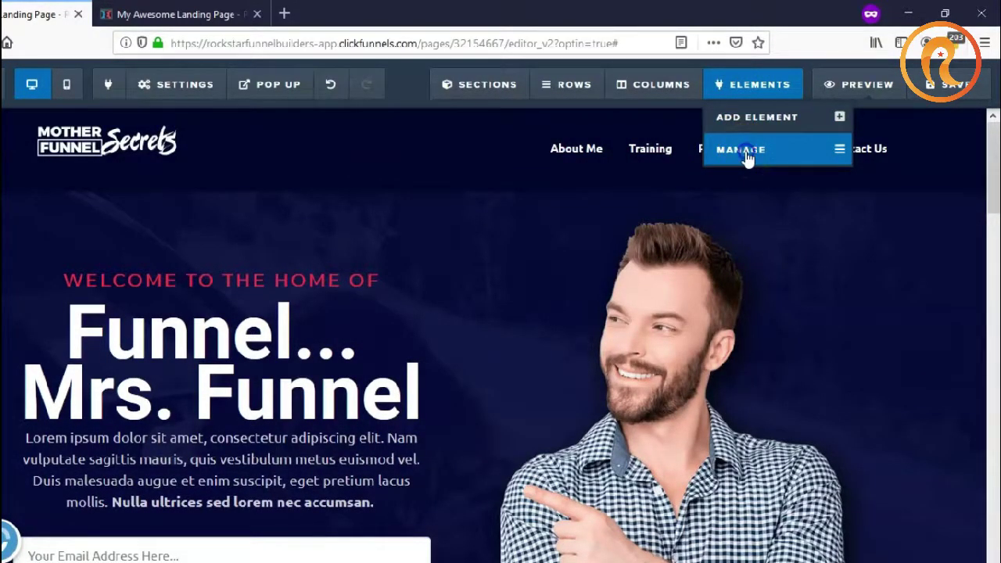
pyautogui.click(747, 155)
pyautogui.click(788, 343)
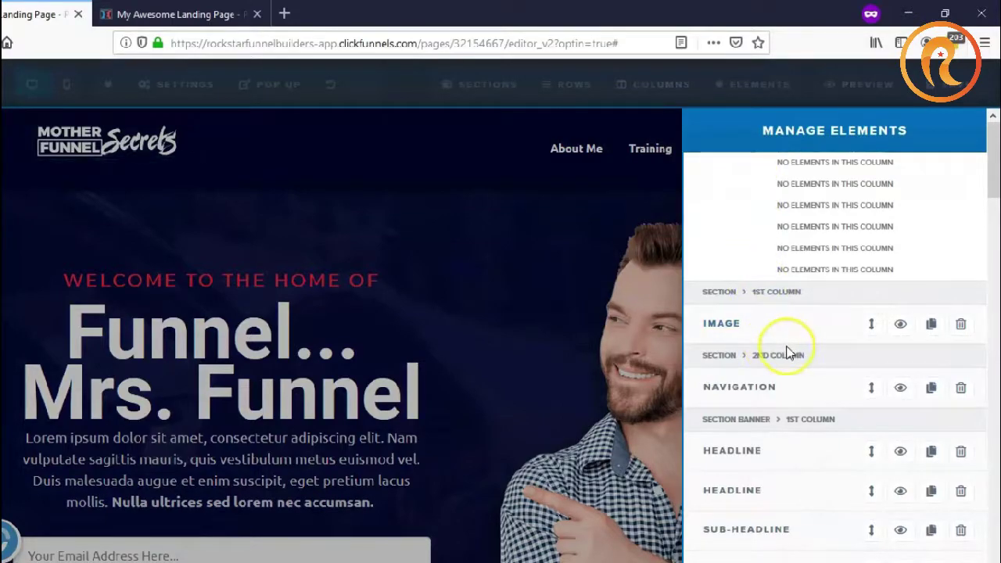
pyautogui.scroll(-1, 788, 350)
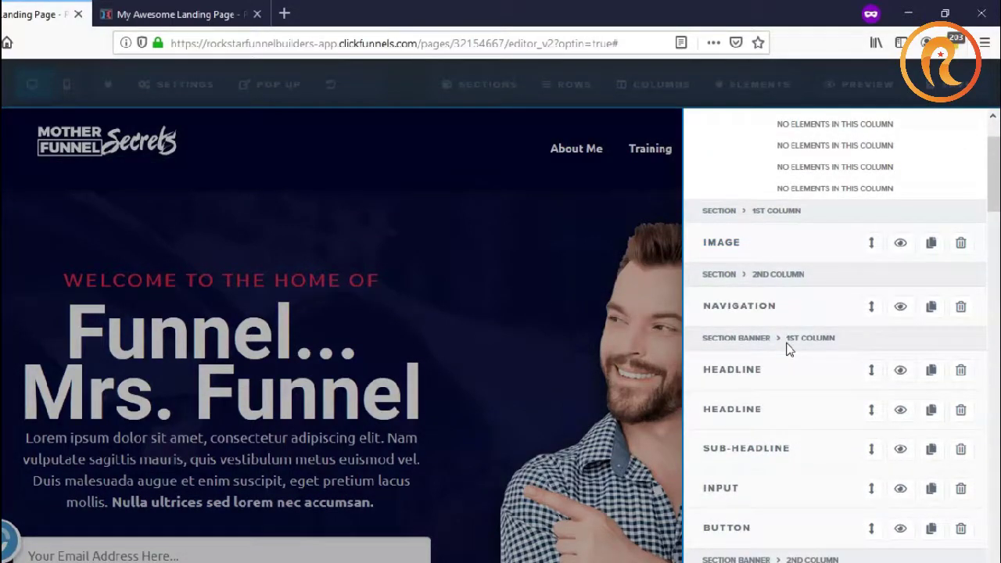
pyautogui.click(725, 245)
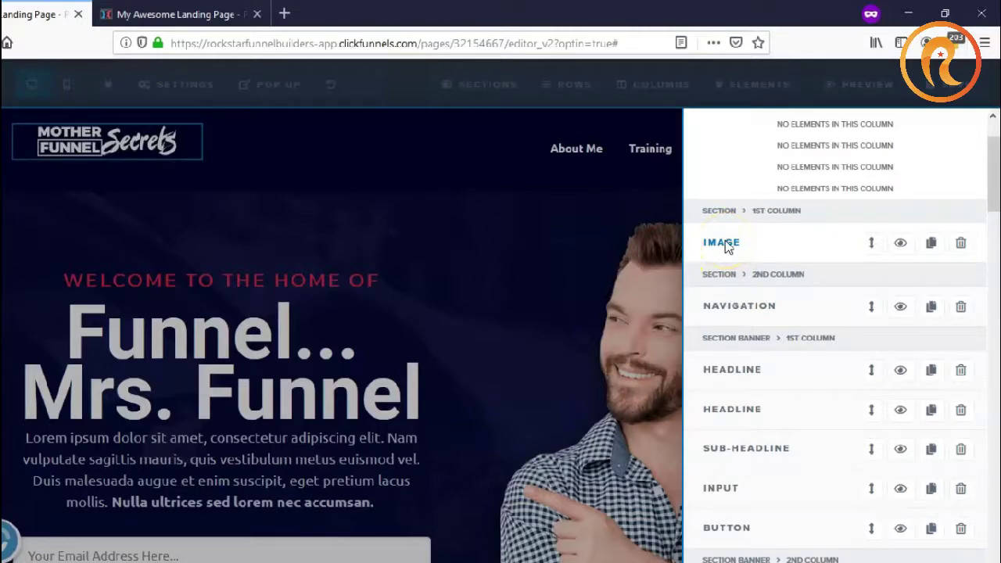
pyautogui.click(747, 305)
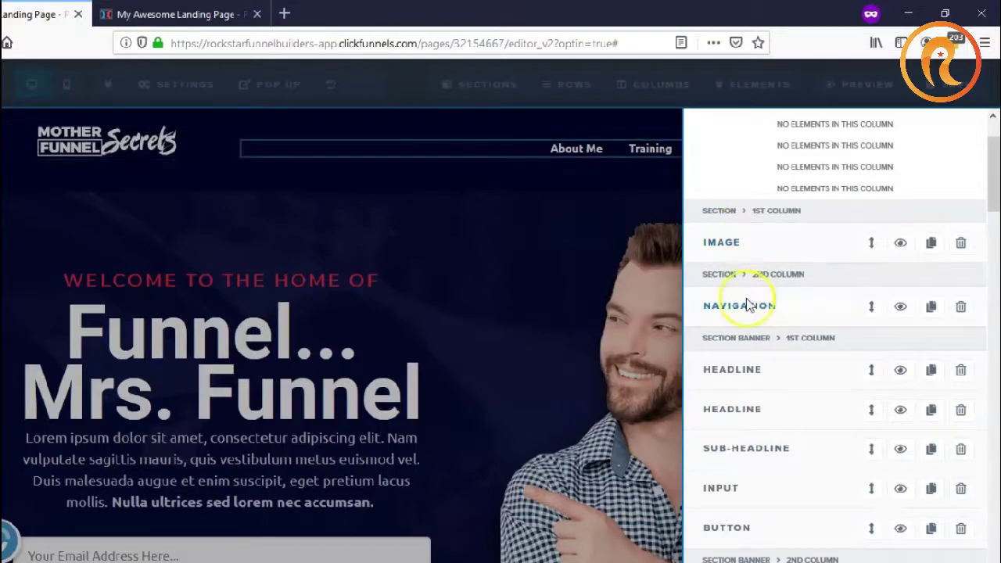
pyautogui.click(626, 317)
# Browse the full catalogue of elements that can be added, from text and media down to the misc elements
pyautogui.click(739, 86)
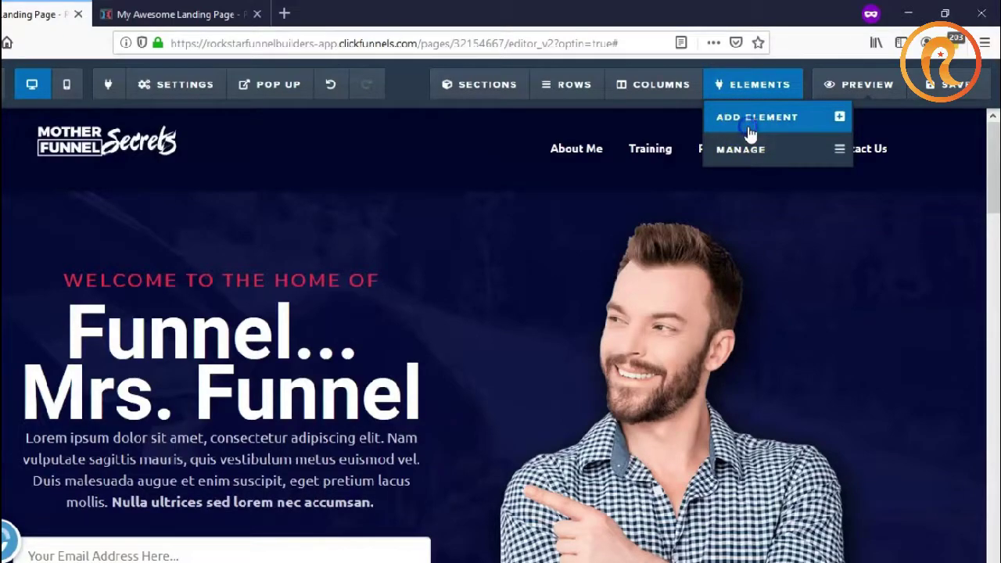
pyautogui.click(751, 117)
pyautogui.scroll(-2, 764, 304)
pyautogui.scroll(-1, 763, 305)
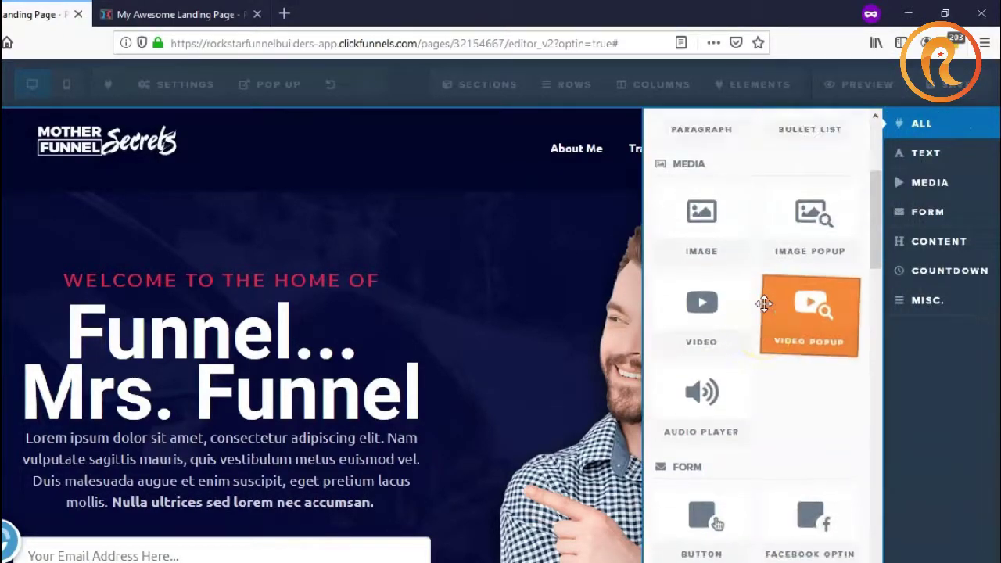
pyautogui.scroll(3, 743, 266)
pyautogui.scroll(-2, 754, 313)
pyautogui.scroll(-5, 755, 326)
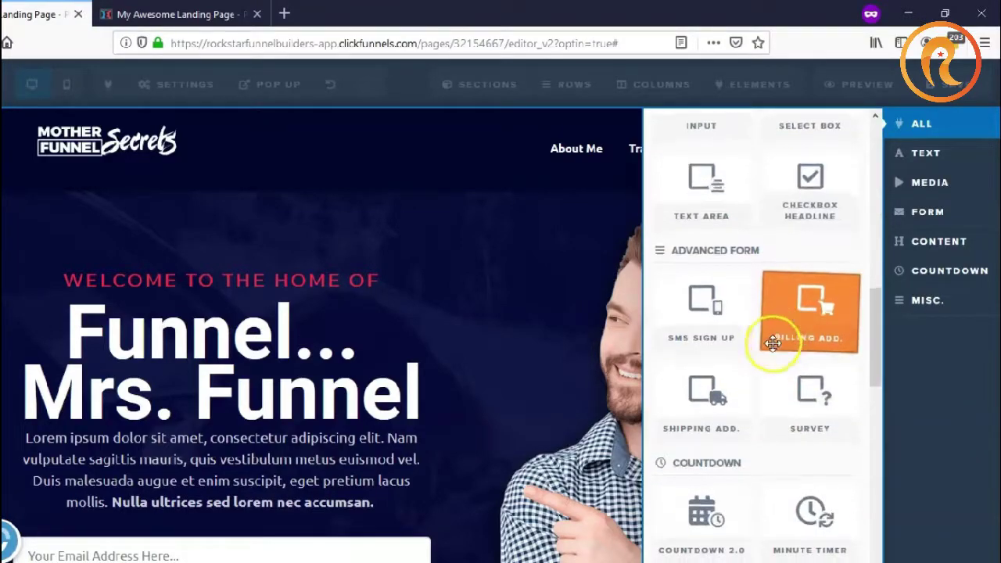
pyautogui.scroll(-3, 773, 344)
pyautogui.scroll(-3, 773, 349)
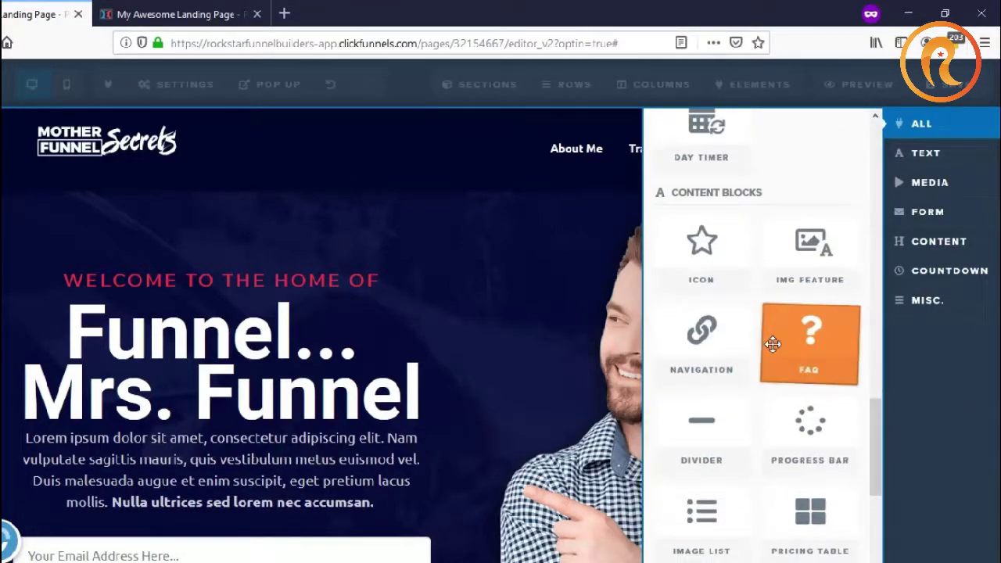
pyautogui.scroll(-3, 764, 397)
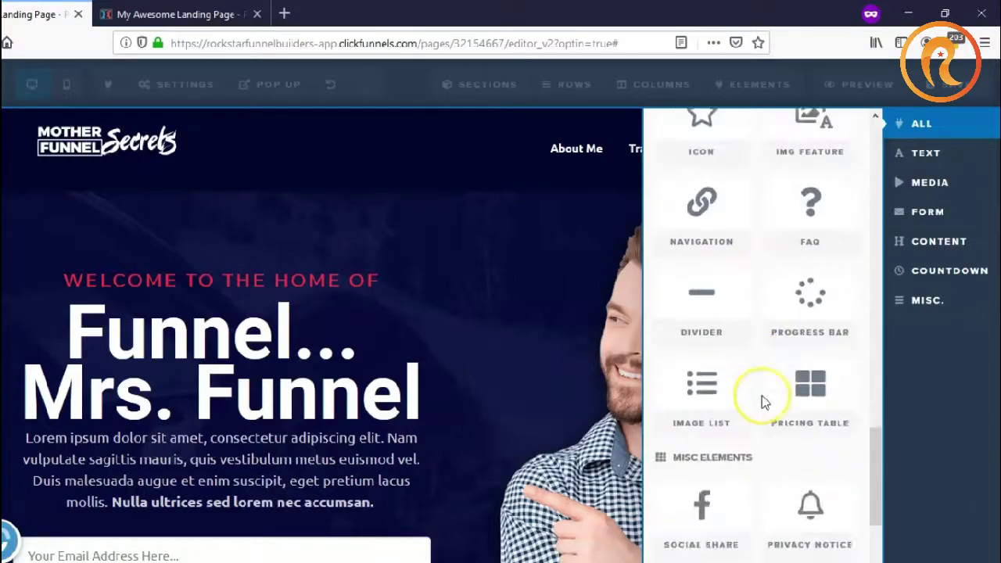
pyautogui.scroll(-1, 764, 399)
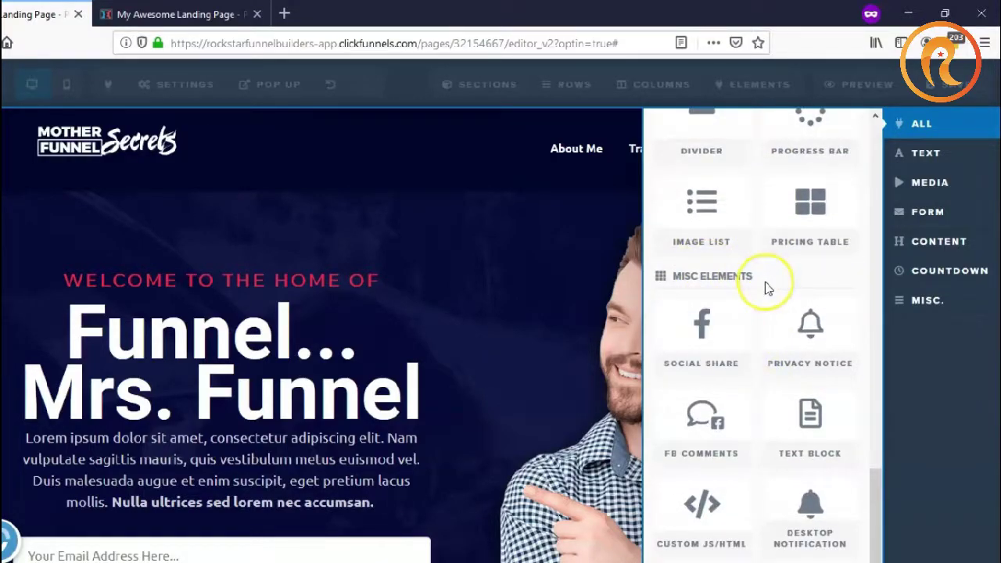
pyautogui.scroll(15, 762, 380)
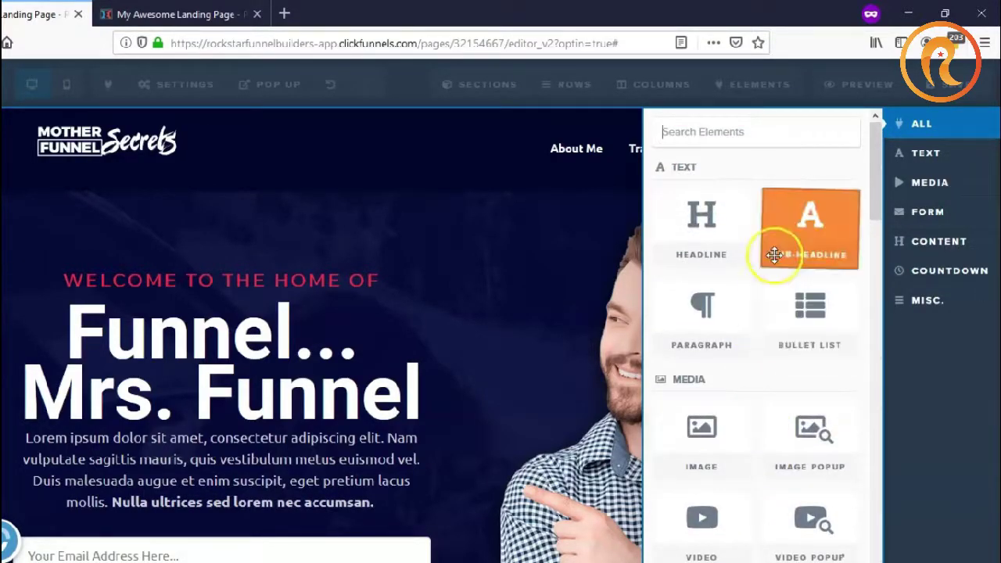
# Look through the form, countdown, content block and misc elements once more, then close the element catalogue without adding any
pyautogui.scroll(-10, 774, 411)
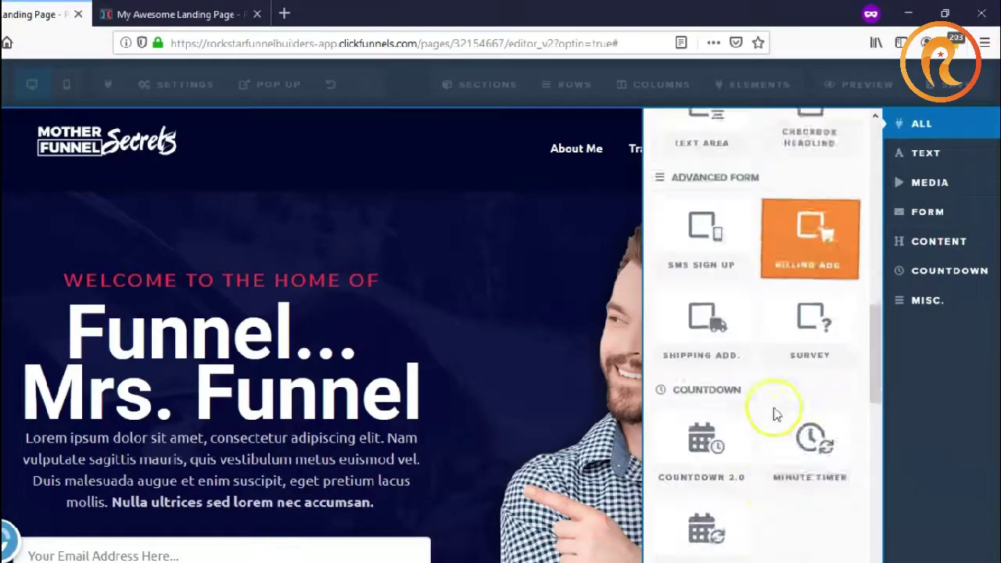
pyautogui.scroll(-3, 775, 412)
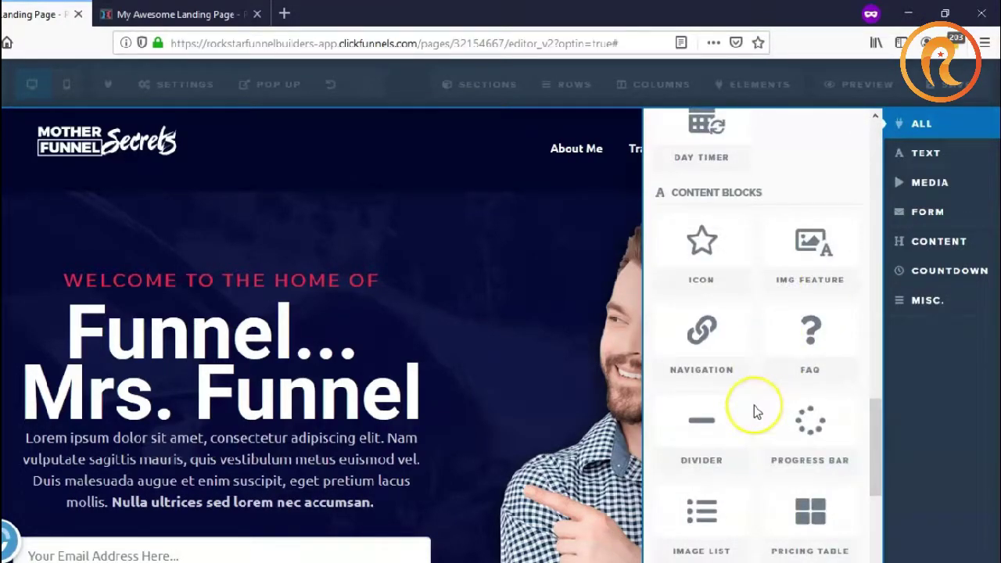
pyautogui.scroll(-7, 756, 383)
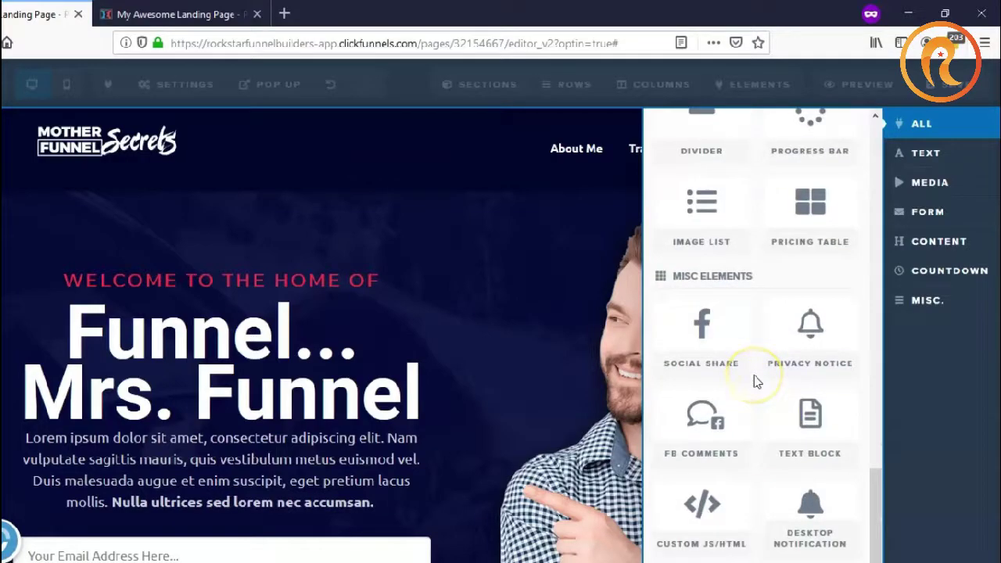
pyautogui.click(579, 340)
pyautogui.click(777, 105)
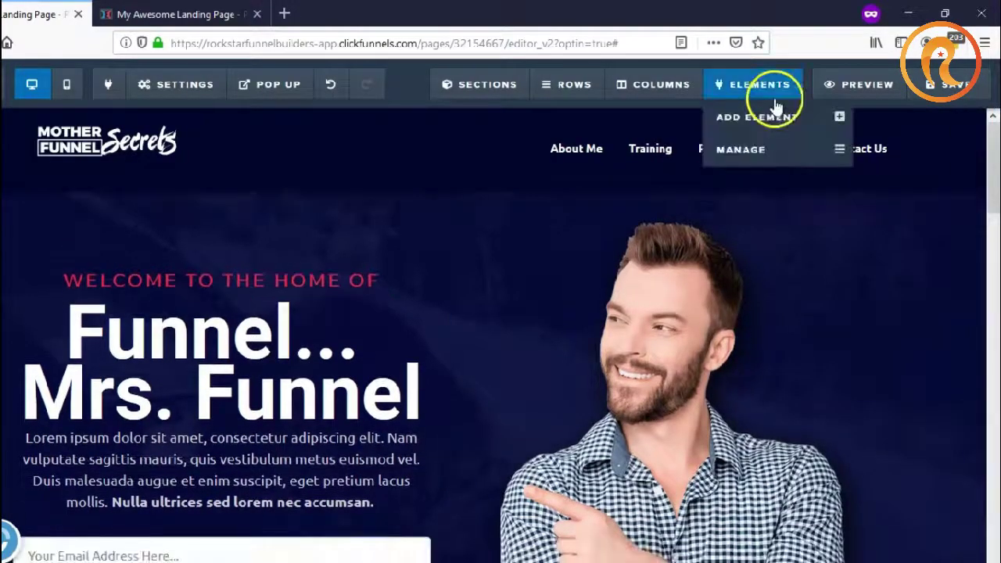
# Save the landing page and dismiss the SEO meta data panel without editing it
pyautogui.click(868, 90)
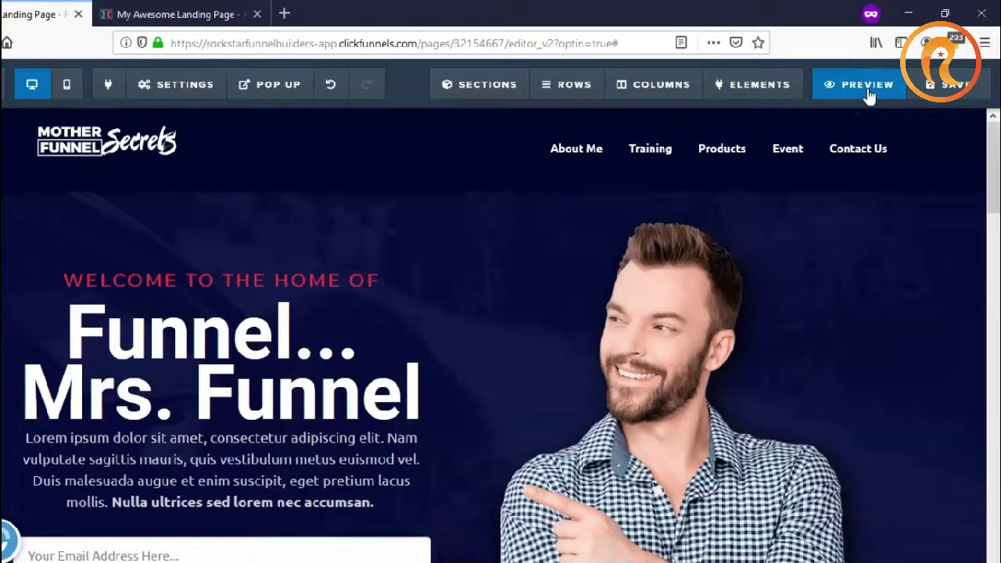
pyautogui.click(973, 94)
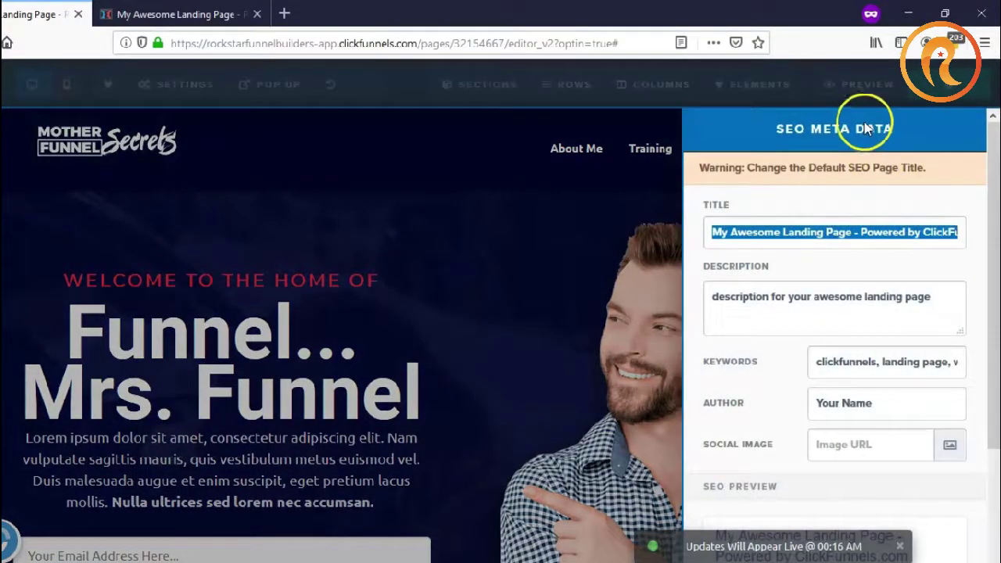
pyautogui.click(600, 182)
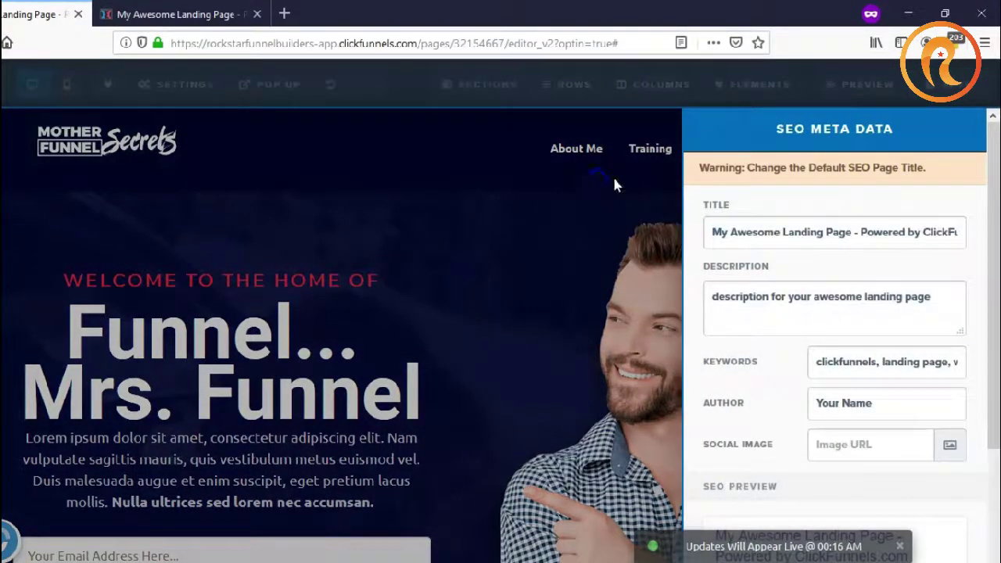
# Preview the saved landing page in its own tab and look it over down the page and back up
pyautogui.click(869, 90)
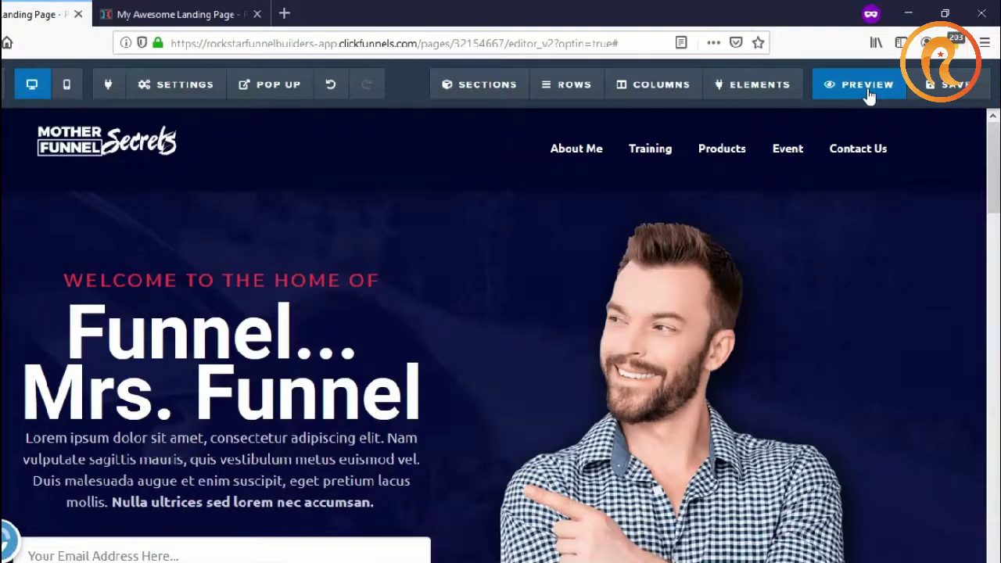
pyautogui.click(868, 90)
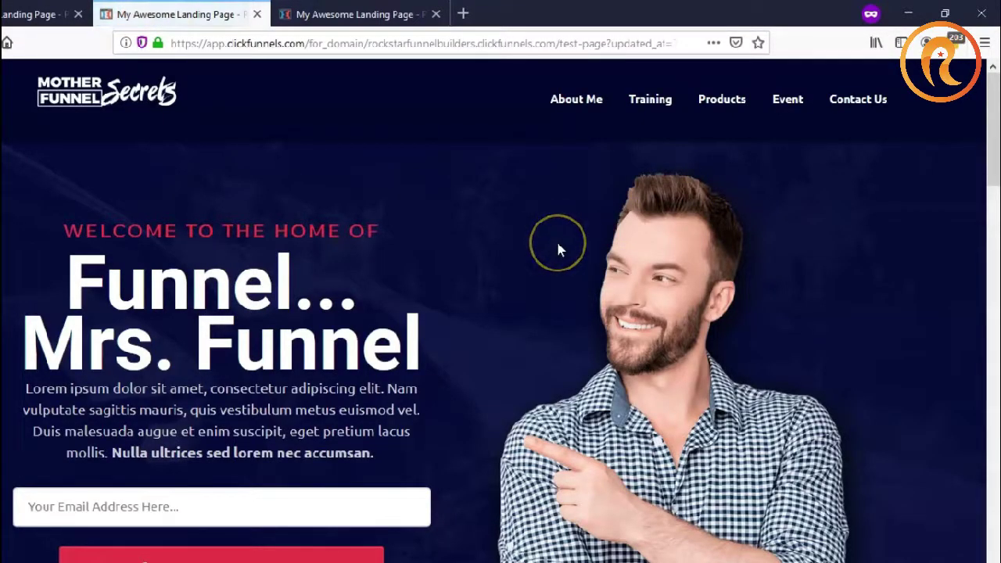
pyautogui.scroll(-10, 557, 249)
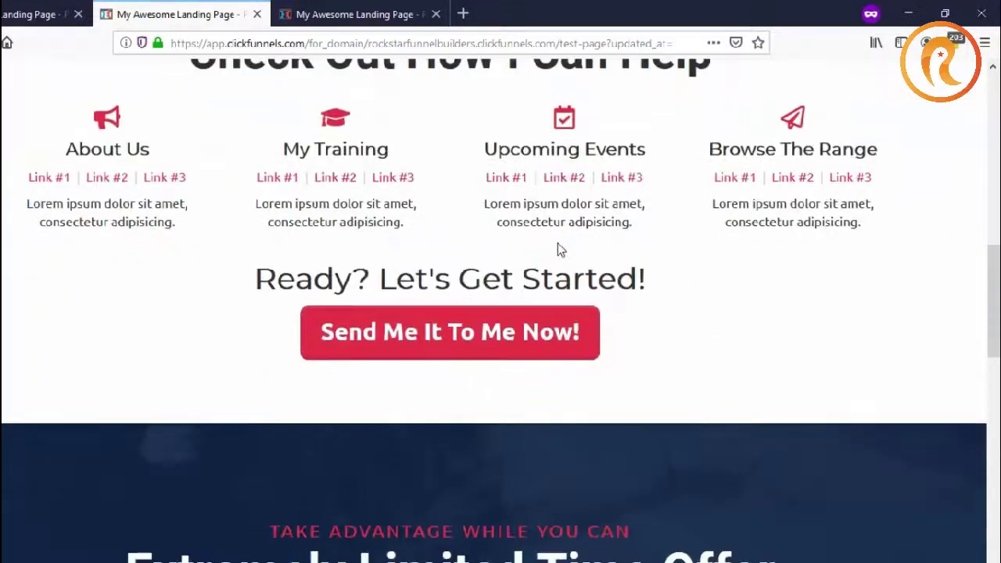
pyautogui.scroll(-10, 558, 249)
pyautogui.scroll(1, 558, 243)
pyautogui.scroll(15, 559, 243)
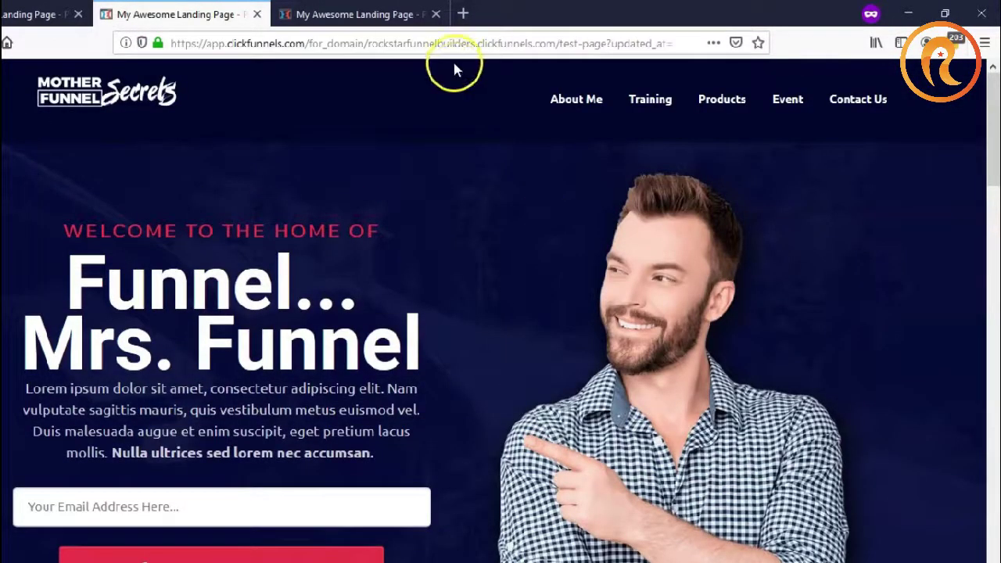
# Close the two extra landing page tabs and return to the page editor
pyautogui.click(426, 15)
pyautogui.click(436, 14)
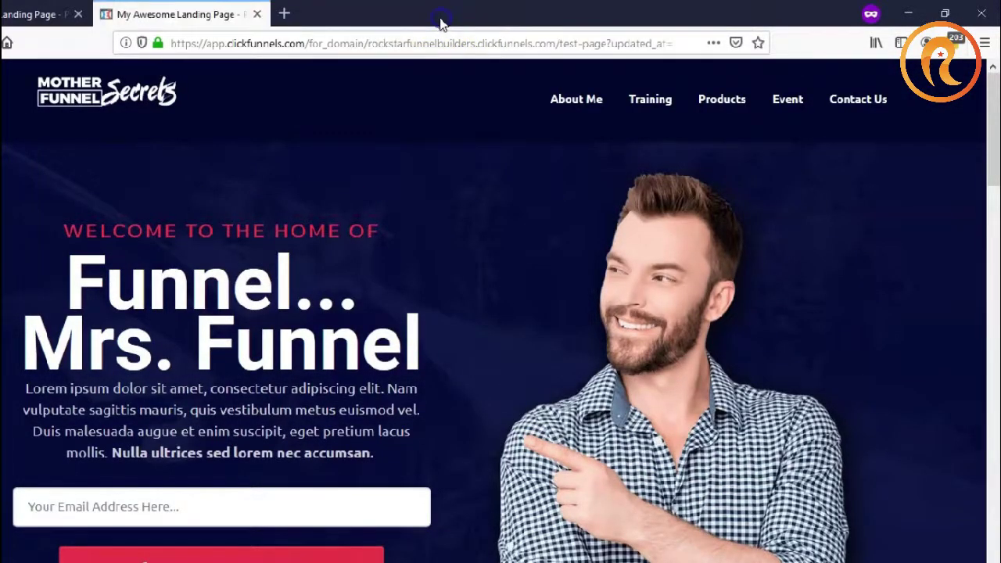
pyautogui.click(39, 14)
pyautogui.click(246, 15)
pyautogui.click(257, 14)
pyautogui.click(764, 86)
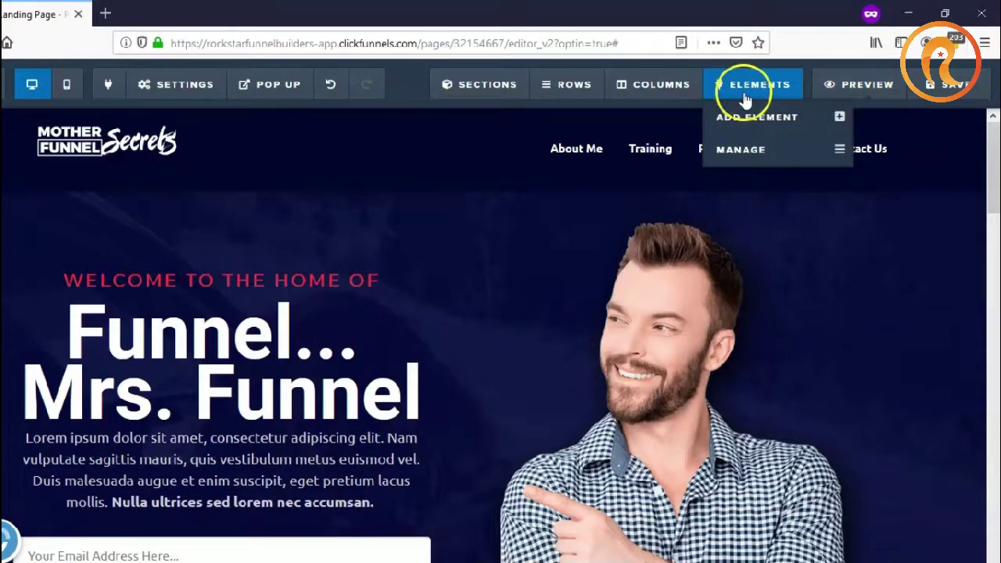
pyautogui.moveTo(755, 87)
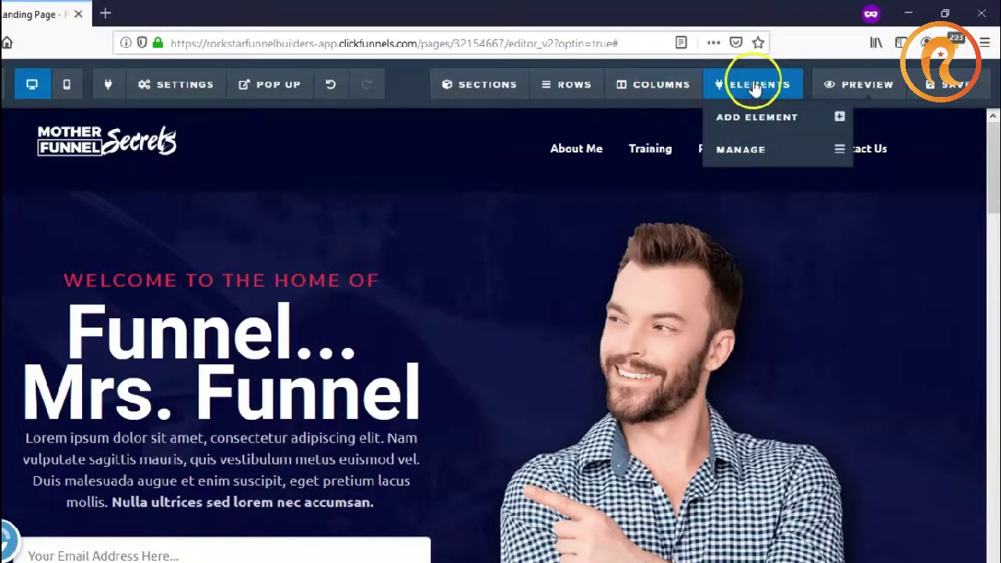
pyautogui.moveTo(480, 86)
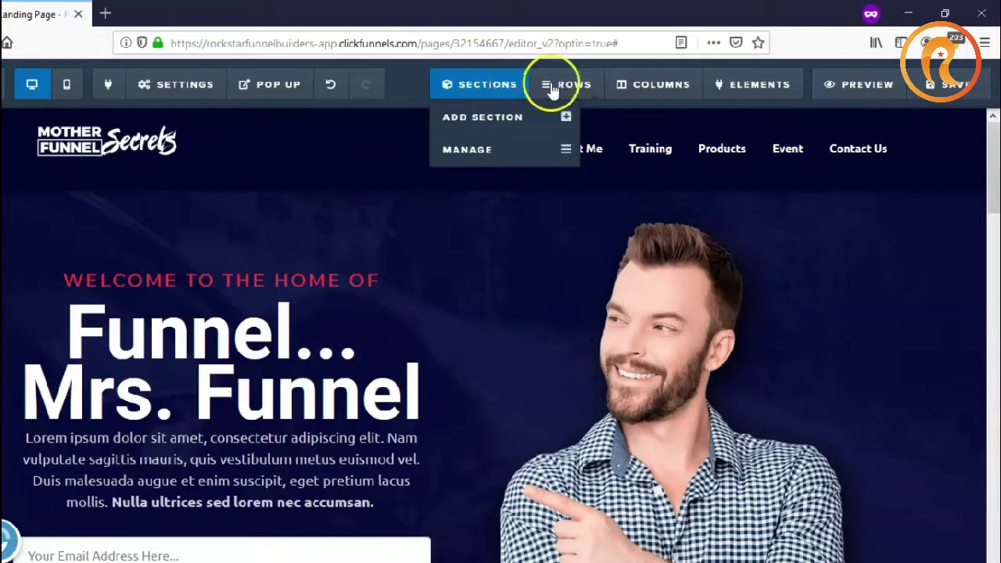
pyautogui.moveTo(531, 91)
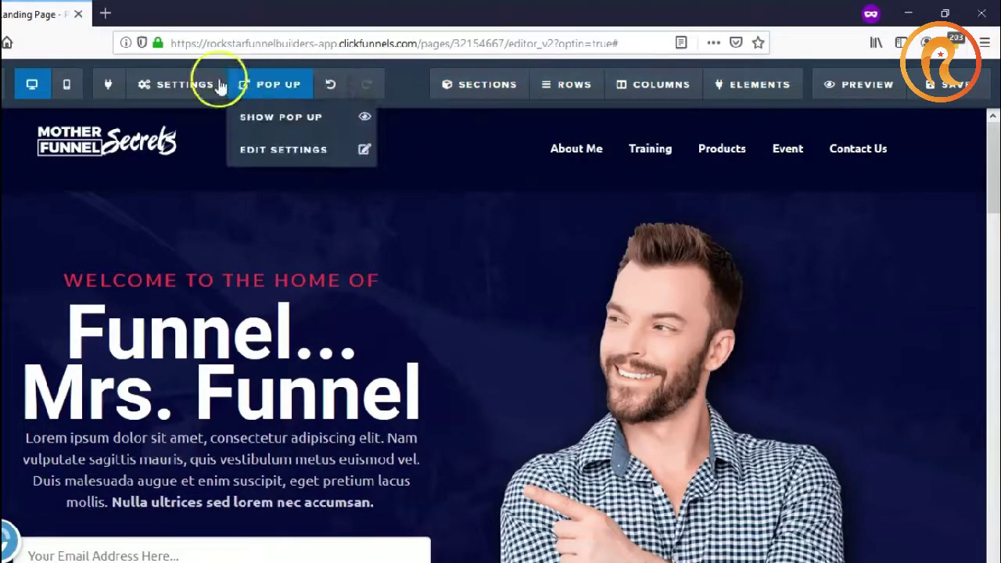